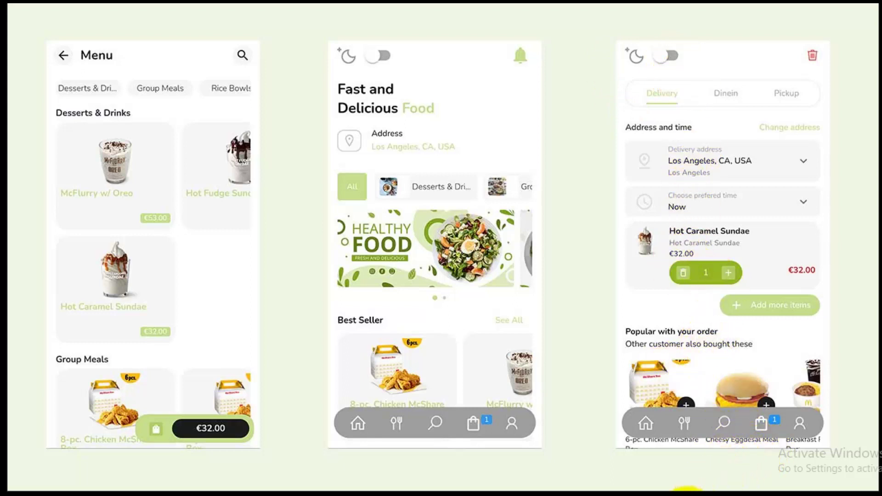
left_click(774, 489)
left_click(820, 446)
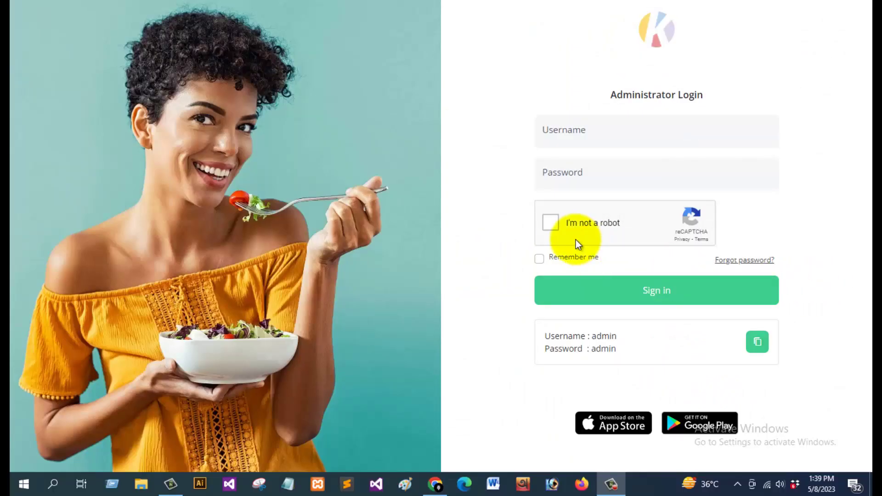
Sign in as administrator using the provided demo username and password, with the reCAPTCHA check completed
left_click(564, 140)
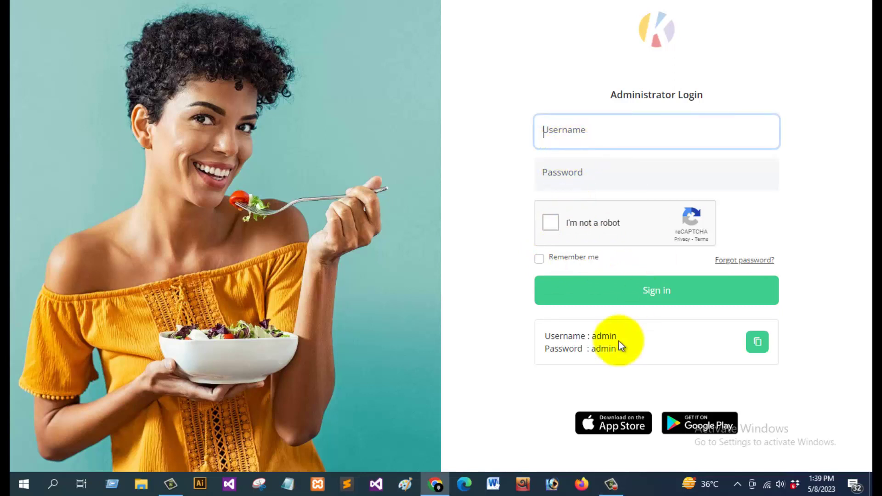
left_click(757, 342)
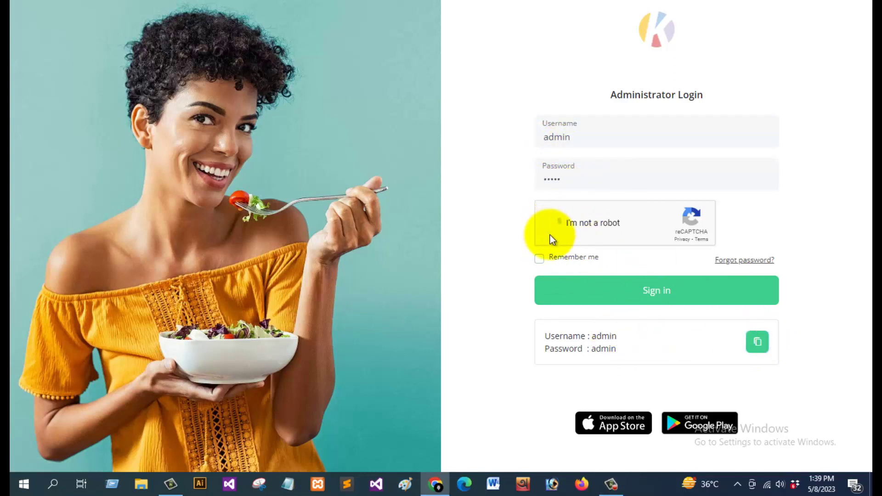
left_click(634, 295)
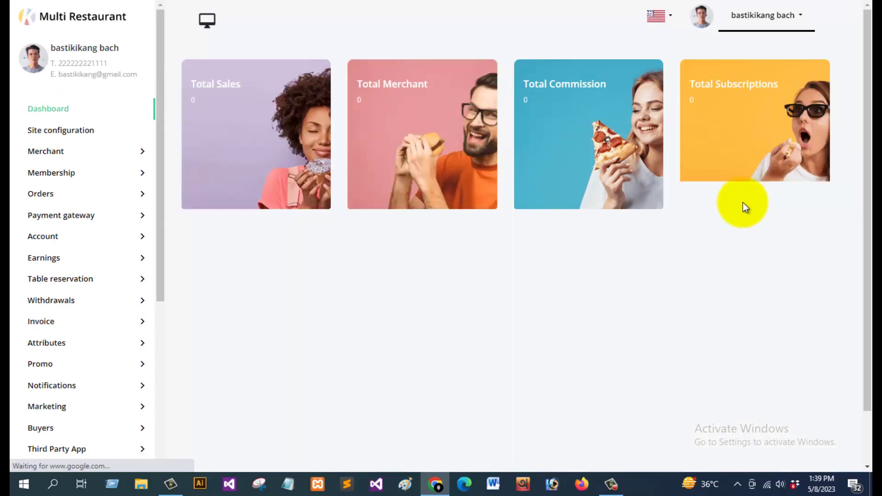
Open the site configuration, decline saving the login password and dismiss the site's notification request
left_click_drag(161, 158, 141, 126)
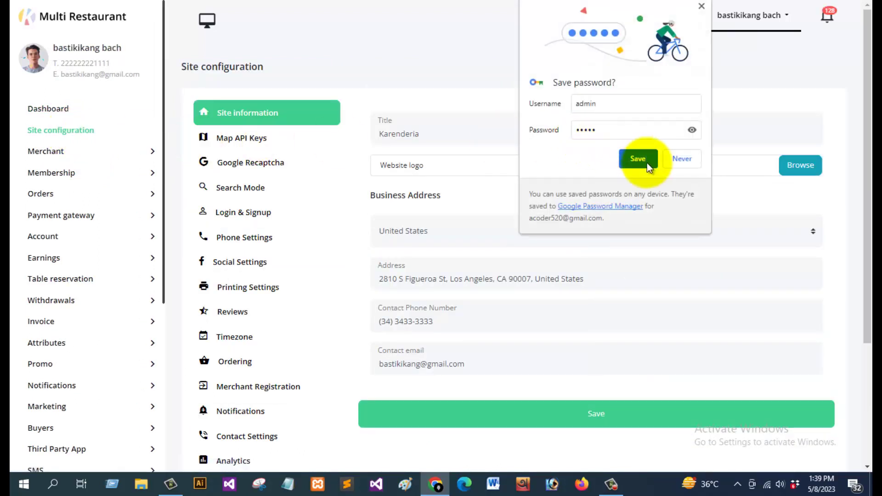
left_click(636, 158)
left_click(545, 148)
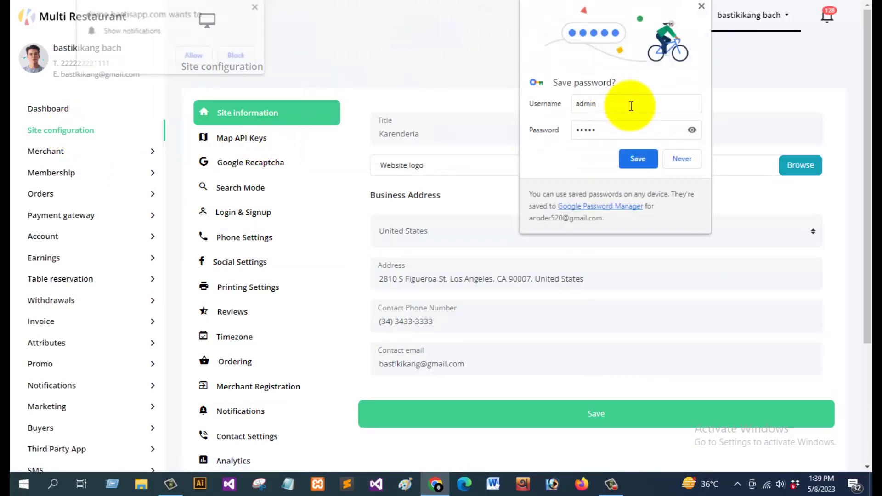
left_click(675, 157)
left_click(257, 8)
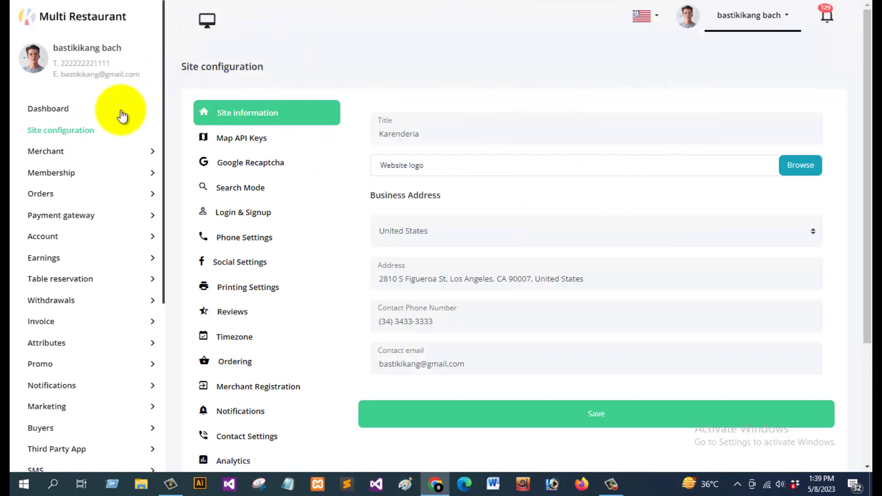
Review the dashboard's sales and commission totals, last orders, popular items, popular merchants, reviews and recent payouts, dismissing the notification request
left_click(84, 115)
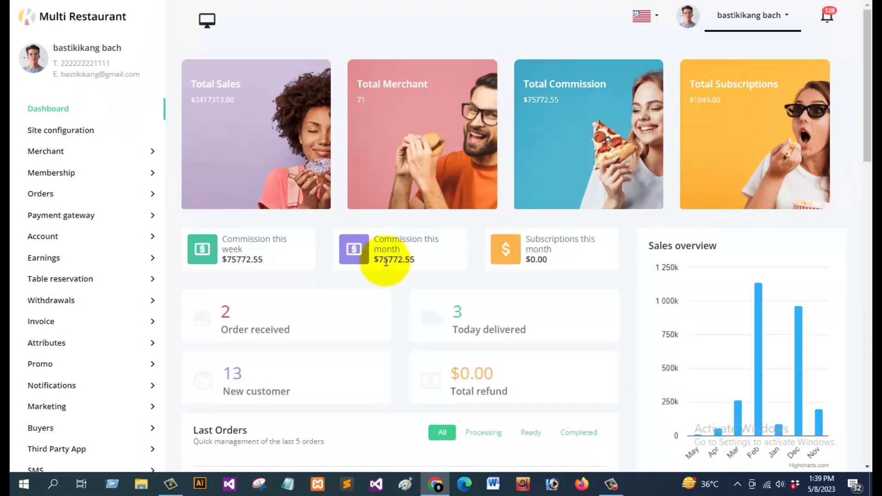
scroll(437, 257, "down", 1)
scroll(412, 259, "down", 5)
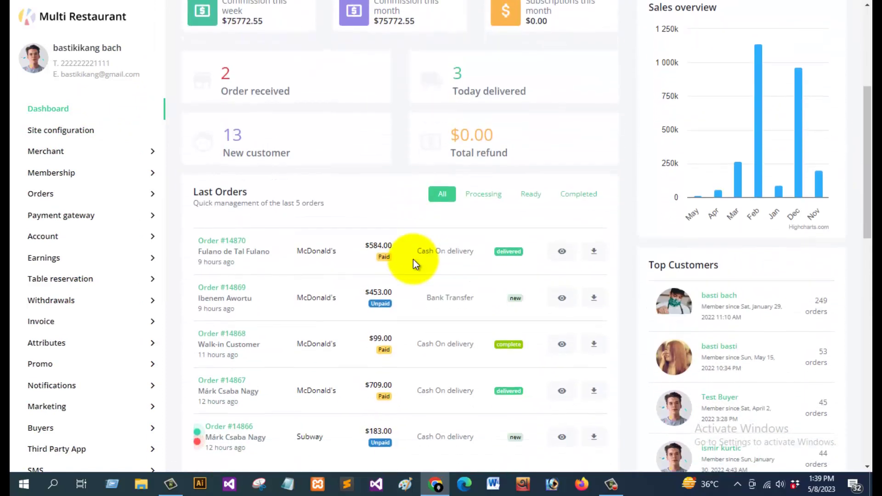
scroll(506, 249, "up", 2)
scroll(596, 237, "down", 2)
scroll(596, 237, "down", 15)
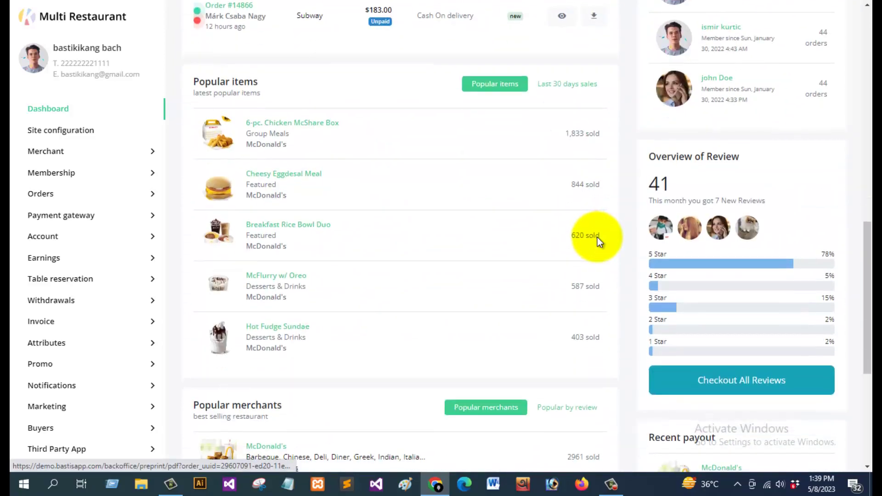
scroll(584, 281, "up", 20)
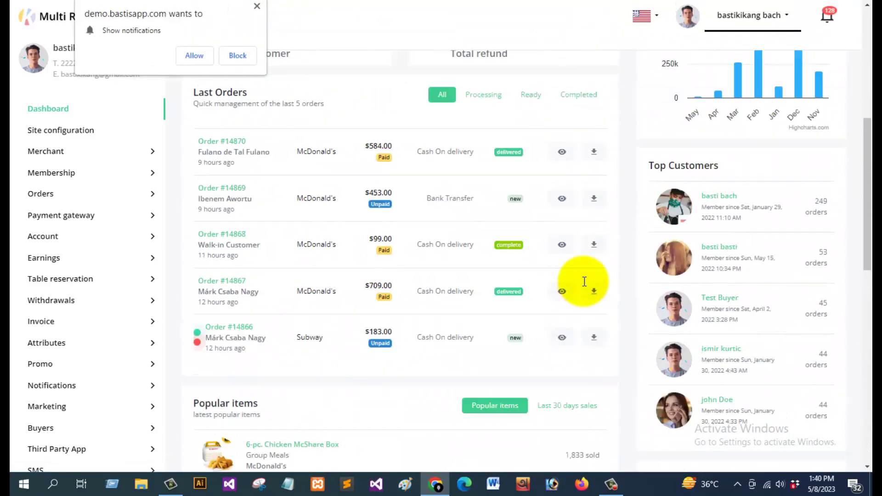
left_click(256, 7)
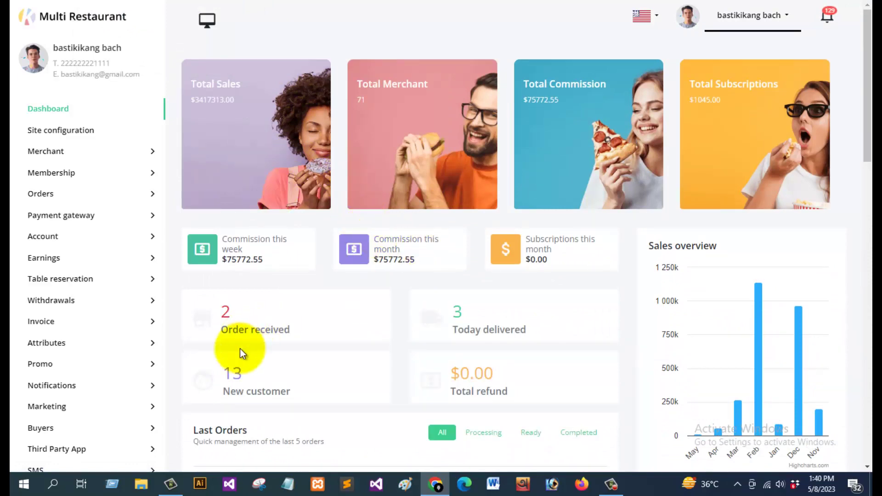
scroll(520, 339, "down", 6)
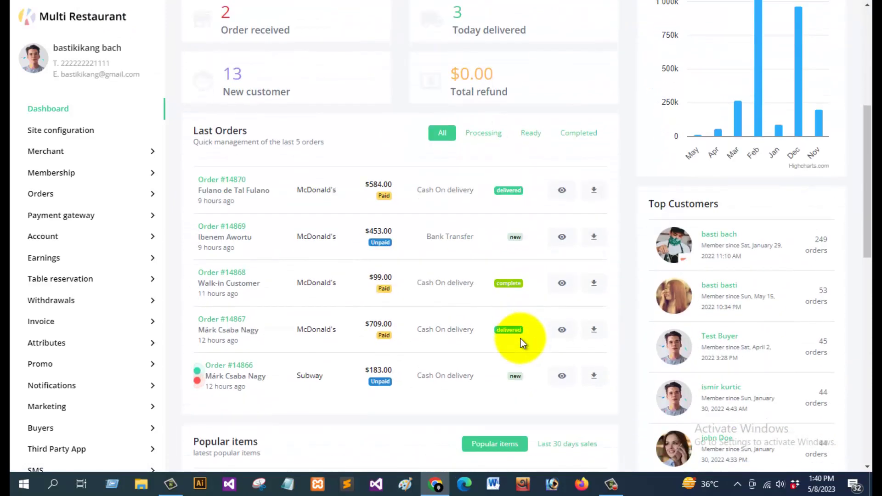
scroll(520, 338, "down", 10)
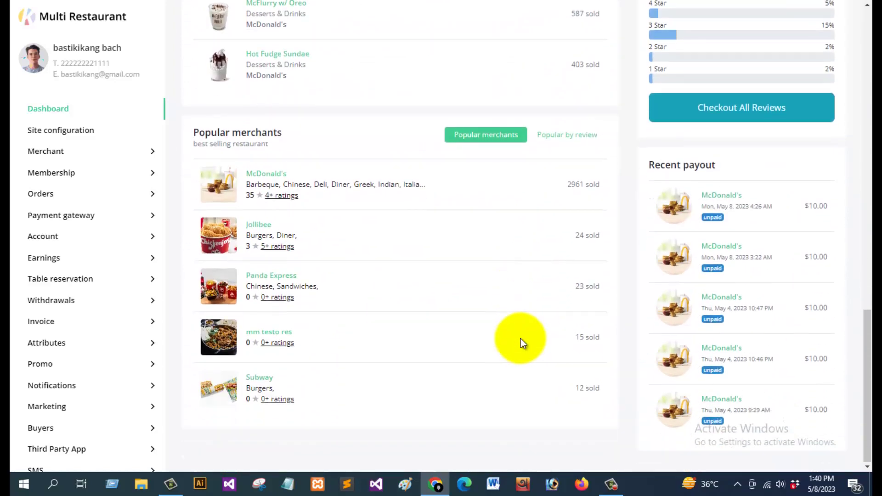
scroll(520, 338, "up", 16)
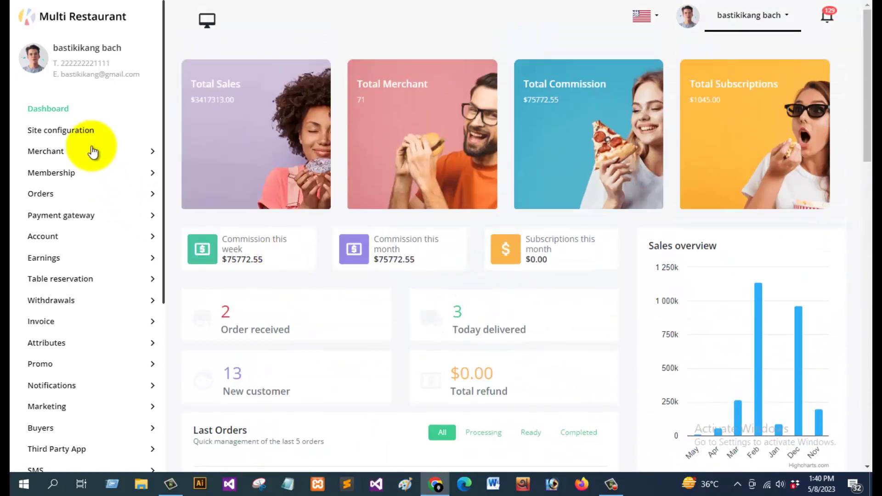
Look through the site configuration, viewing the Map API Keys and Google Recaptcha settings and the remaining setting categories
left_click(86, 134)
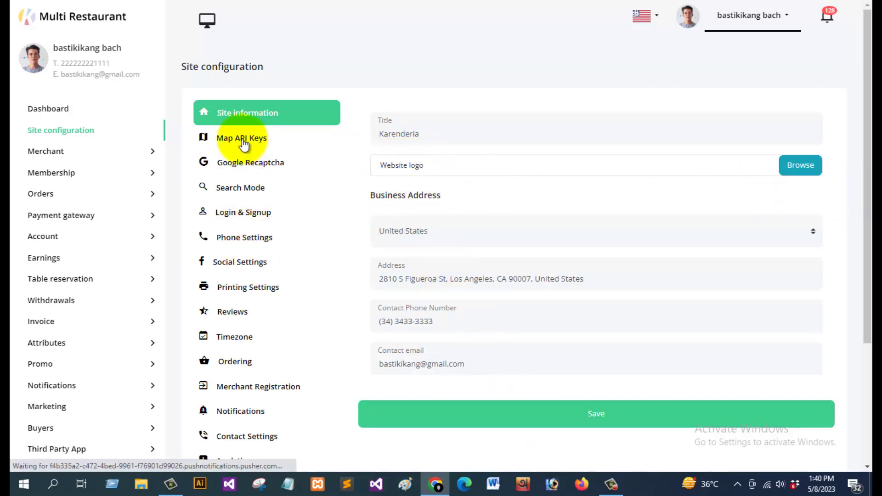
left_click(243, 142)
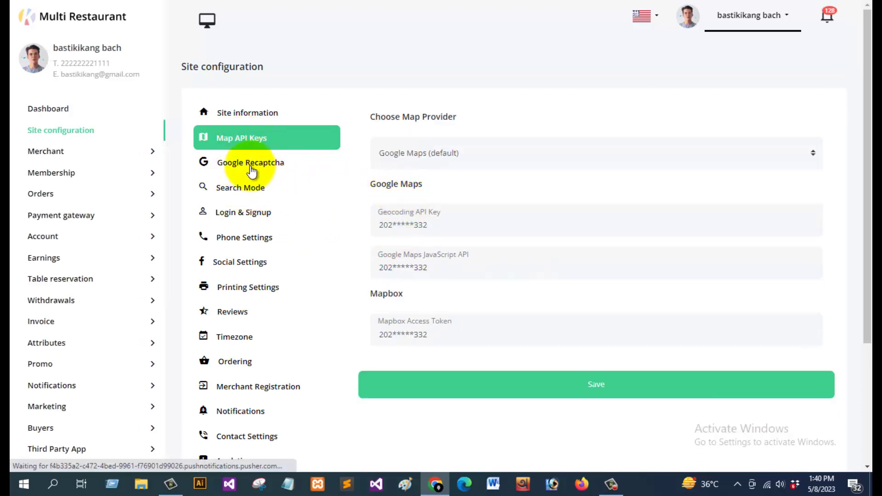
left_click(251, 166)
scroll(395, 181, "down", 3)
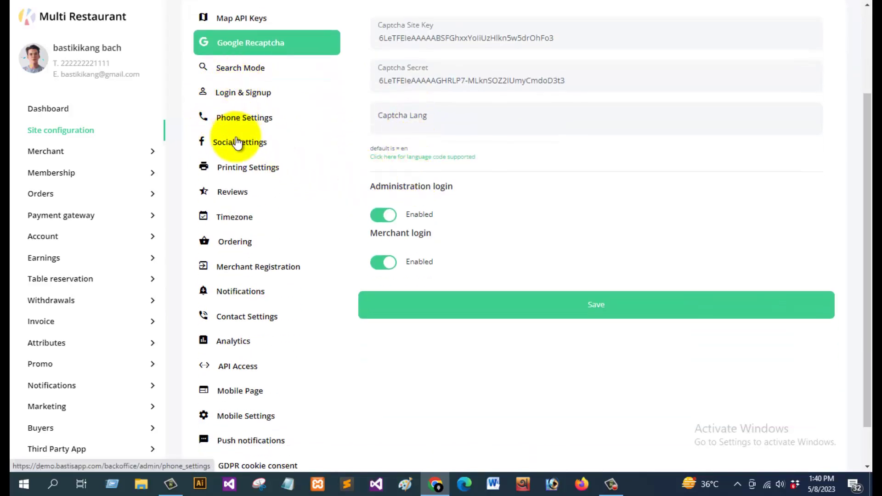
scroll(236, 217, "down", 1)
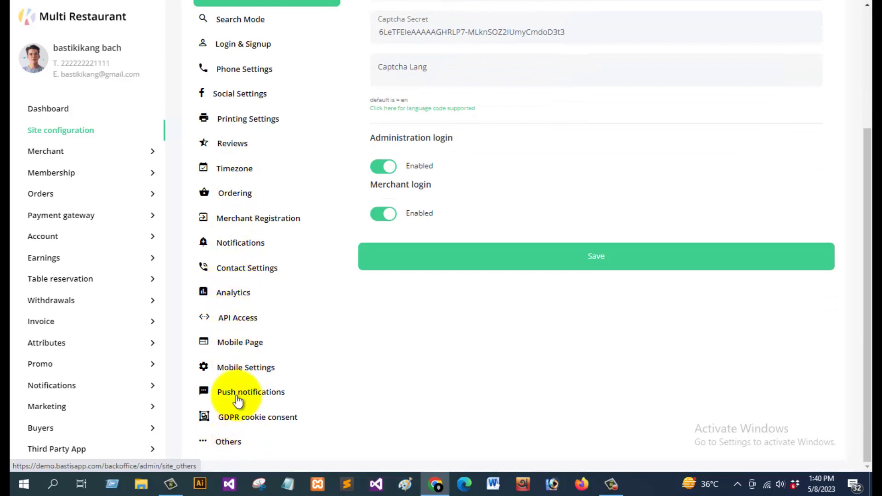
scroll(235, 290, "up", 4)
Open the list of all merchants and look through its entries
left_click(46, 151)
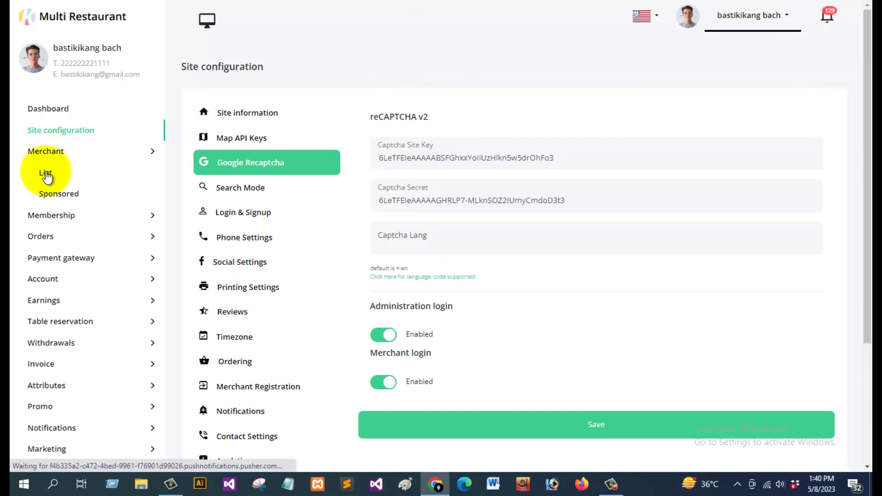
left_click(46, 174)
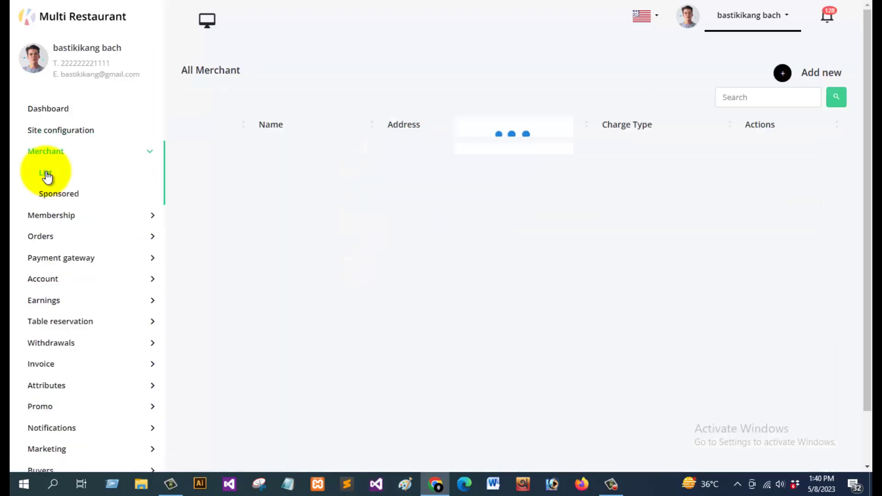
scroll(393, 216, "down", 2)
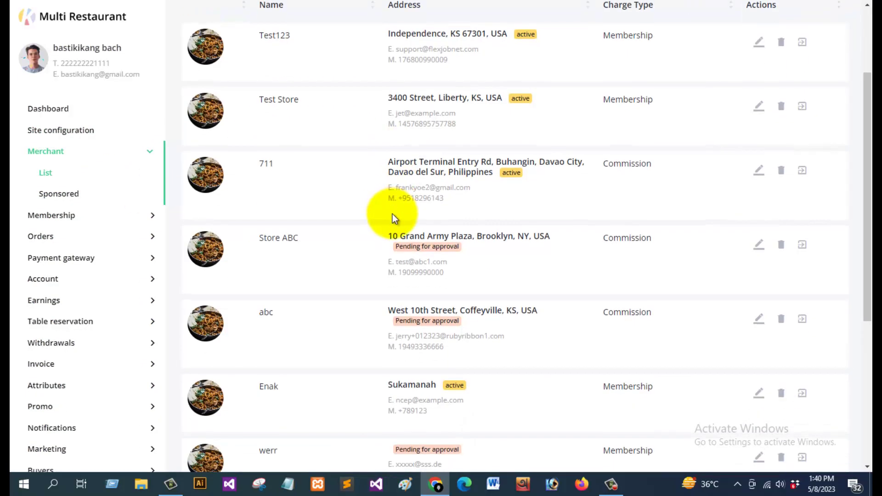
scroll(392, 214, "down", 4)
scroll(390, 213, "up", 6)
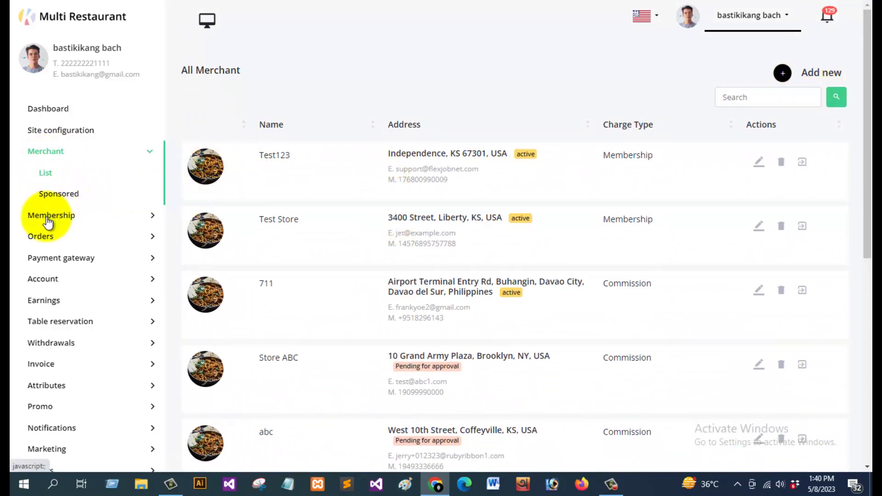
View the membership plan list and examine the fields of the form for adding a plan
left_click(48, 221)
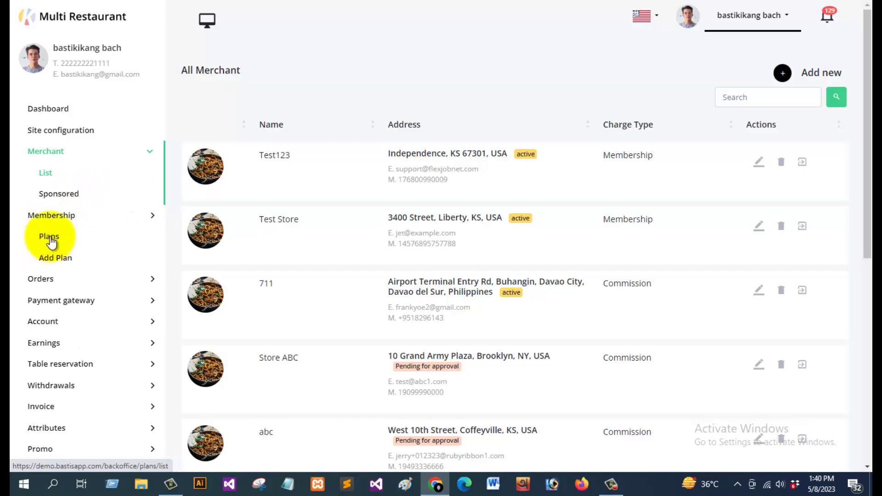
left_click(51, 242)
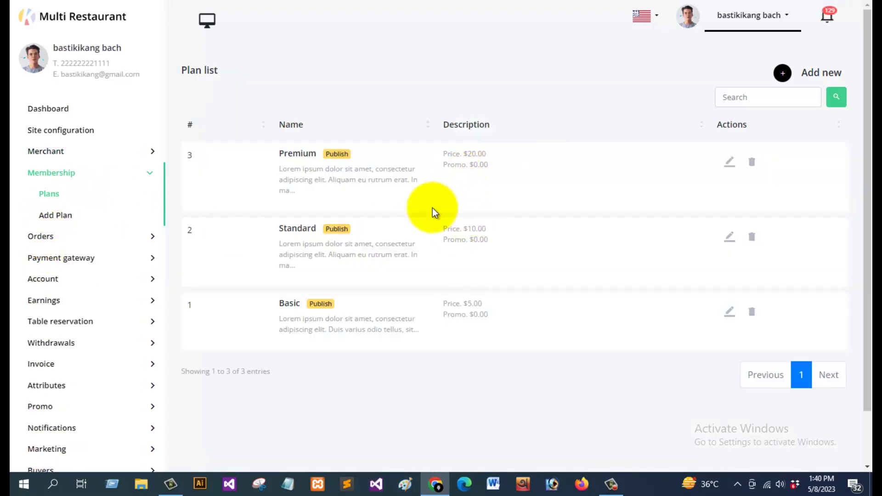
left_click(56, 216)
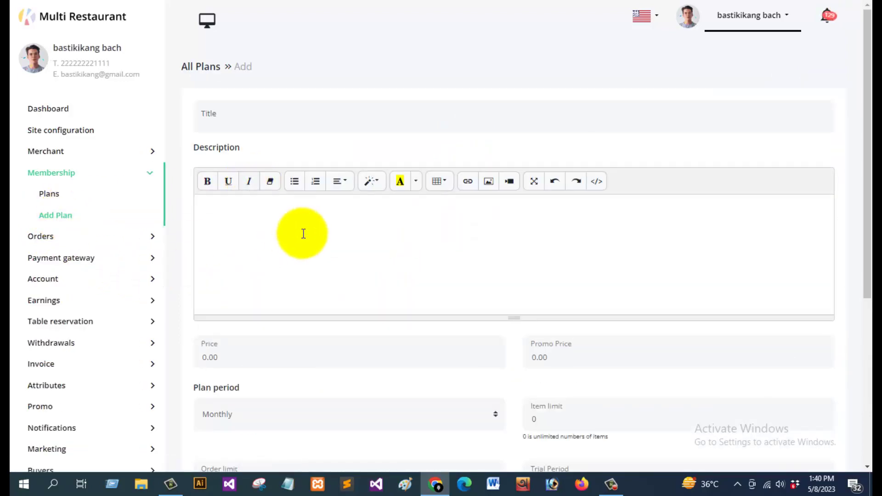
scroll(304, 236, "down", 6)
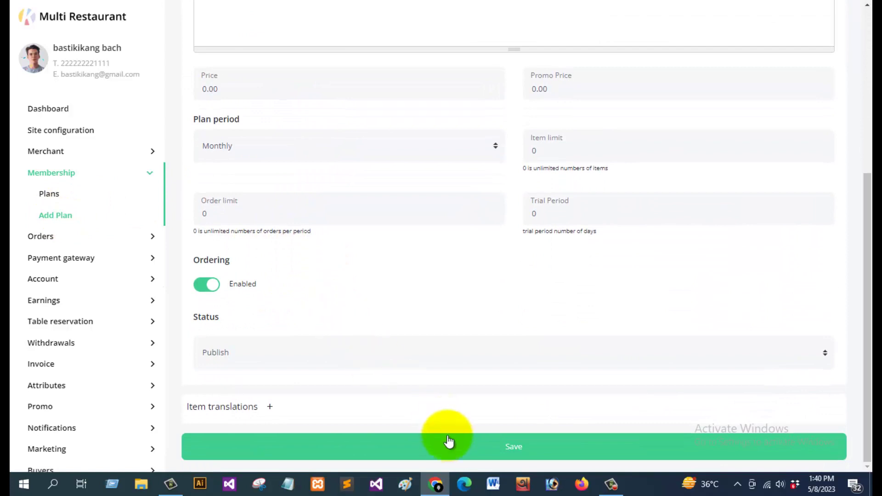
scroll(385, 325, "up", 6)
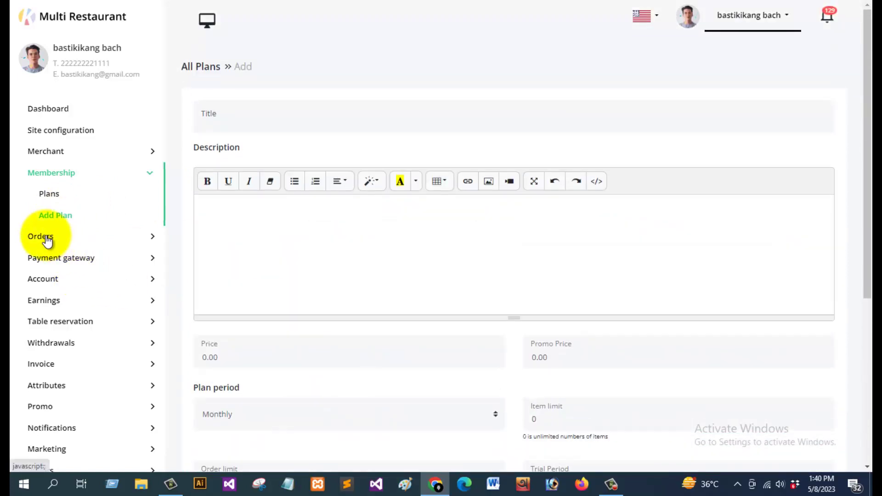
Open the list of all orders and look through its entries
left_click(47, 240)
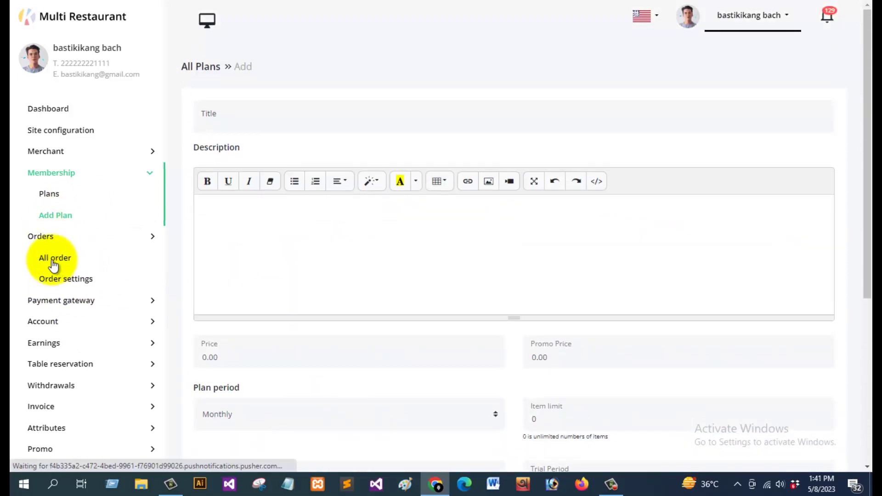
left_click(55, 260)
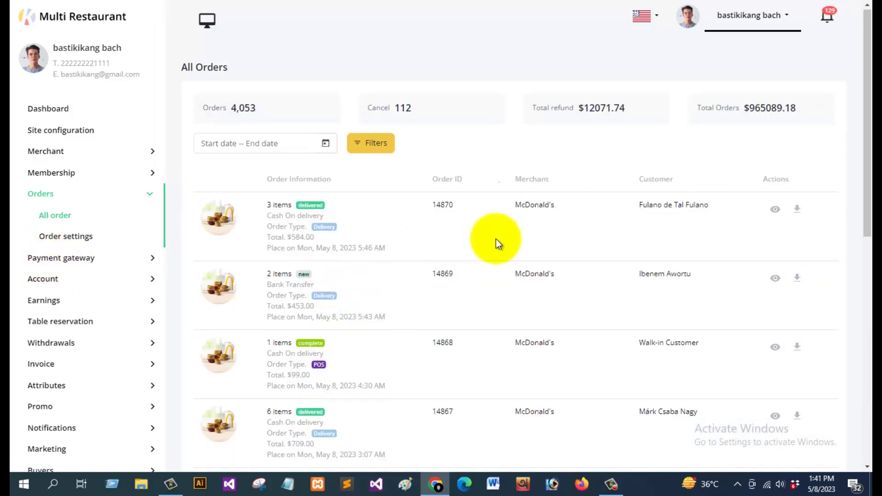
scroll(495, 239, "down", 6)
scroll(495, 239, "up", 6)
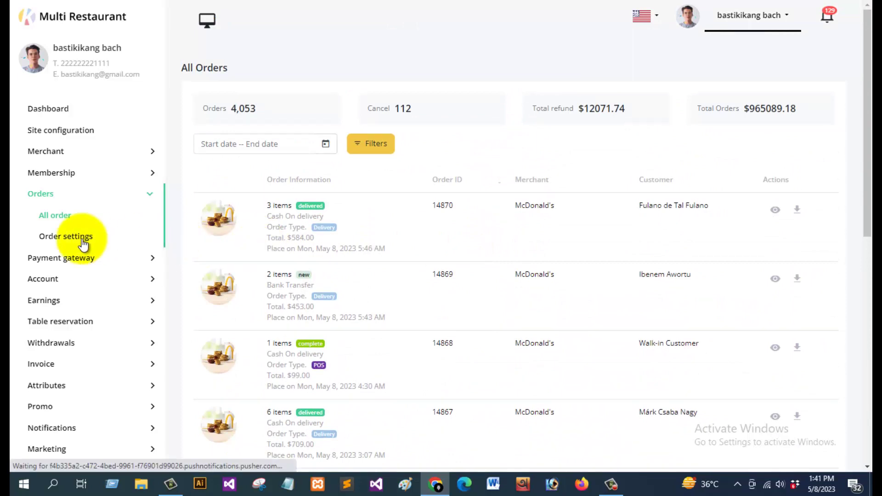
Open the order settings and examine the order status assignments
left_click(84, 243)
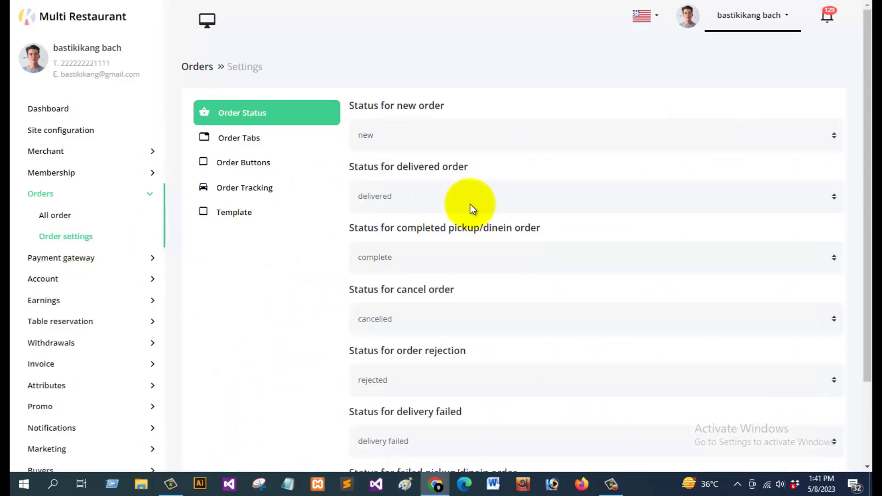
scroll(470, 208, "down", 3)
scroll(470, 208, "up", 3)
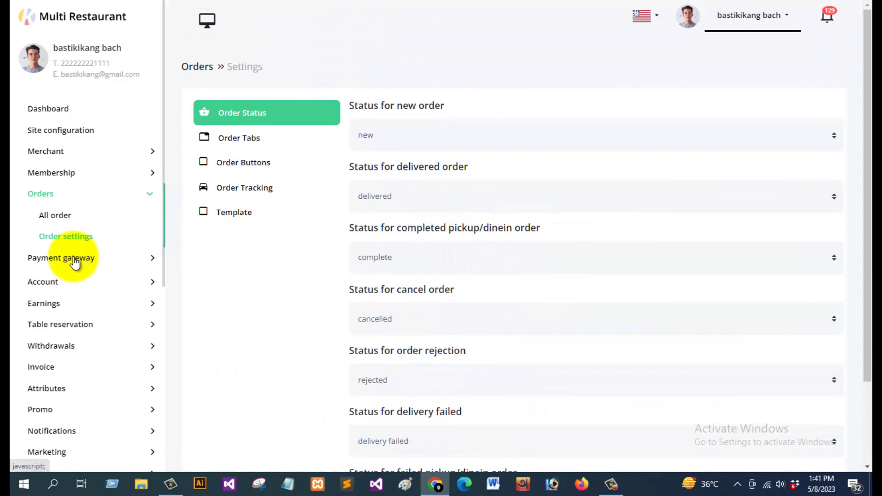
Open the list of all payment gateways and look through the payment methods
left_click(74, 260)
left_click(65, 284)
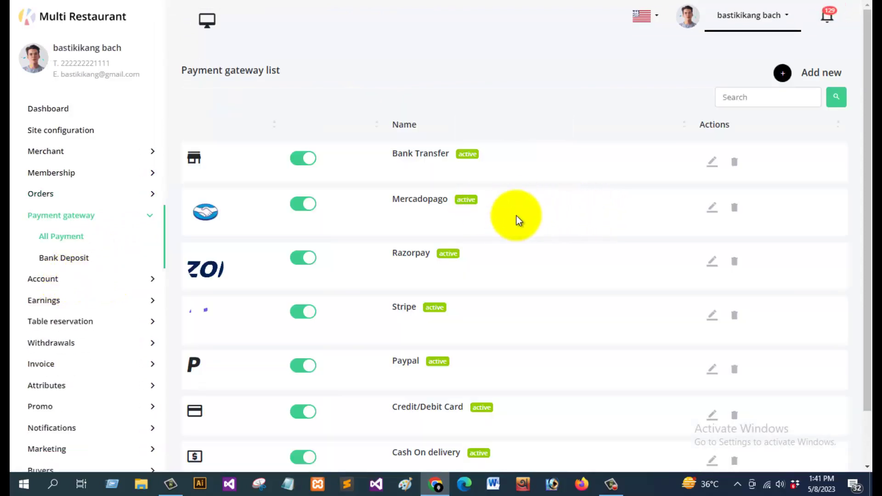
scroll(516, 216, "down", 3)
scroll(517, 216, "up", 3)
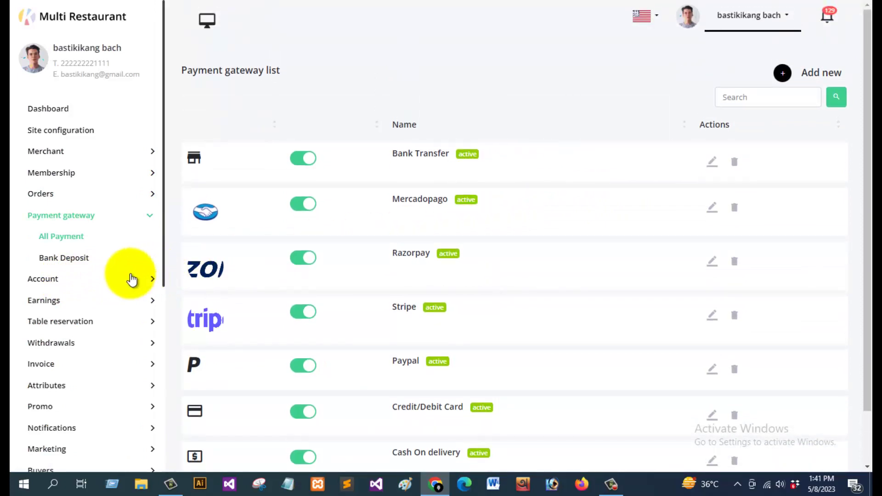
View the payment gateway's bank deposit list and look through the account's transaction history
left_click(71, 263)
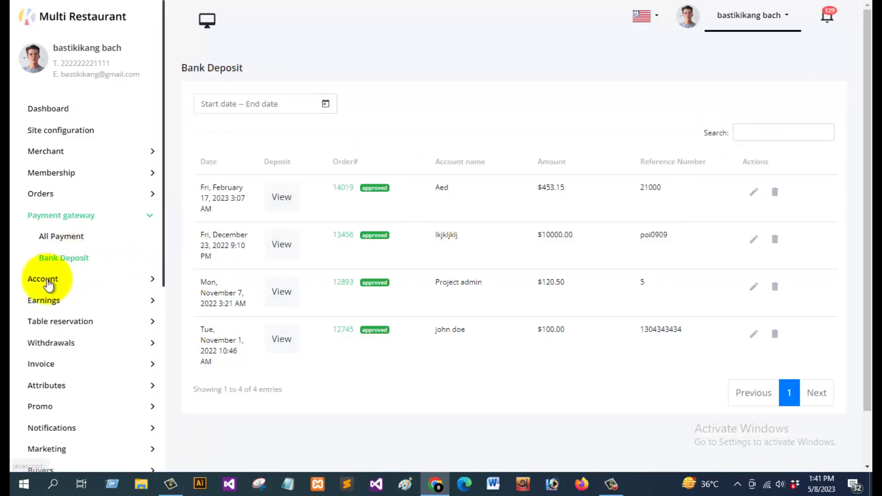
left_click(43, 279)
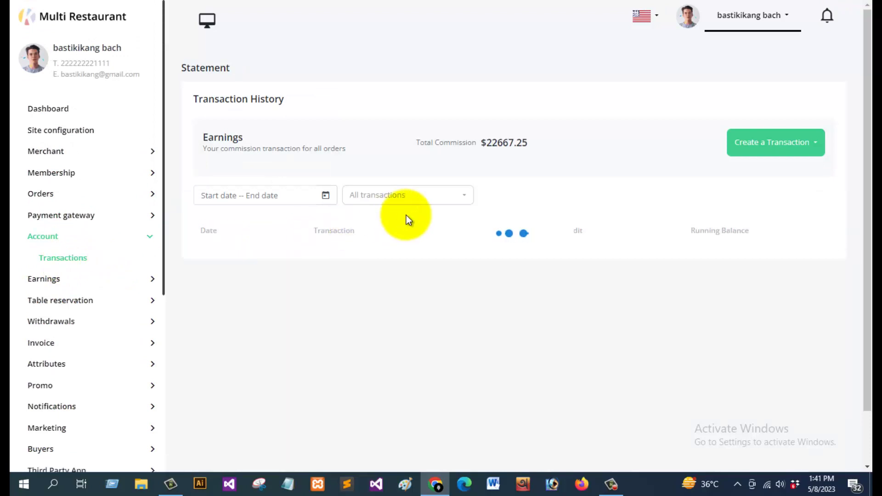
scroll(529, 222, "down", 1)
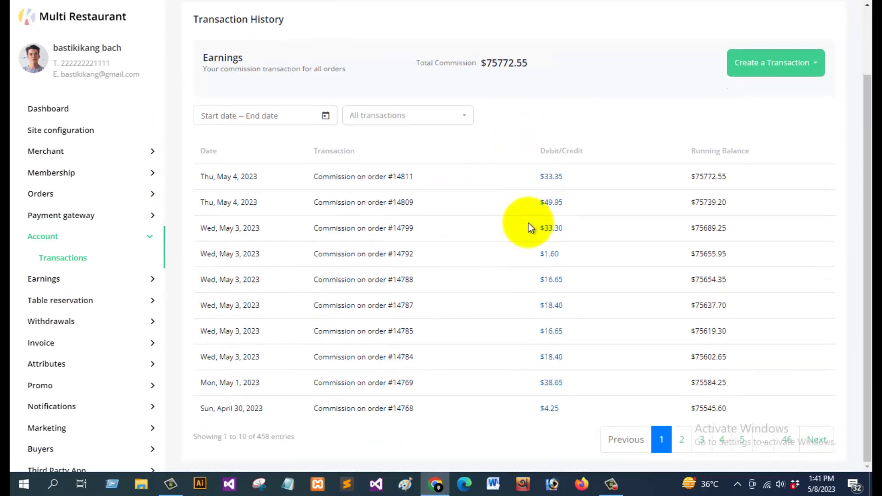
scroll(500, 236, "up", 1)
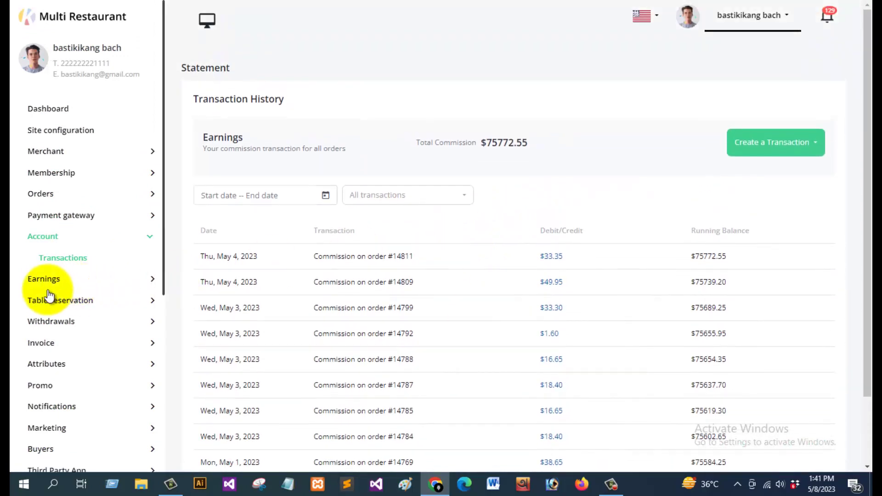
Open the merchant earnings overview and look through the merchants and their balances
left_click(49, 281)
scroll(153, 221, "down", 1)
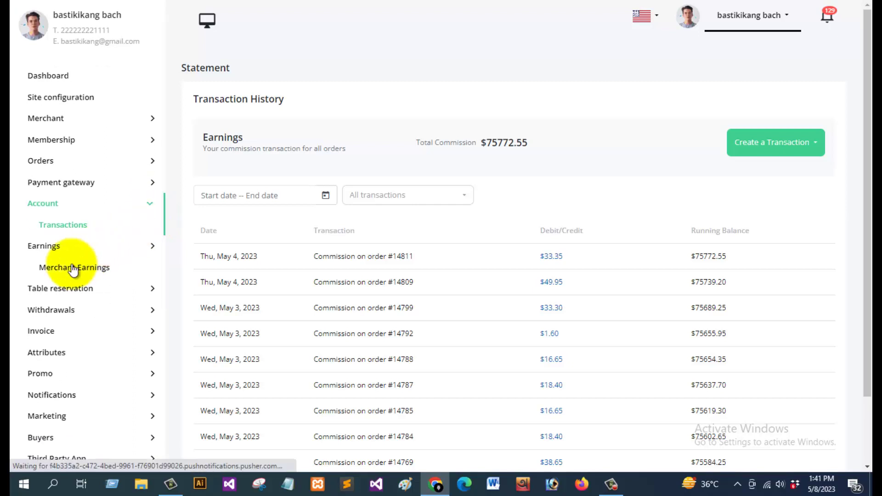
left_click(73, 269)
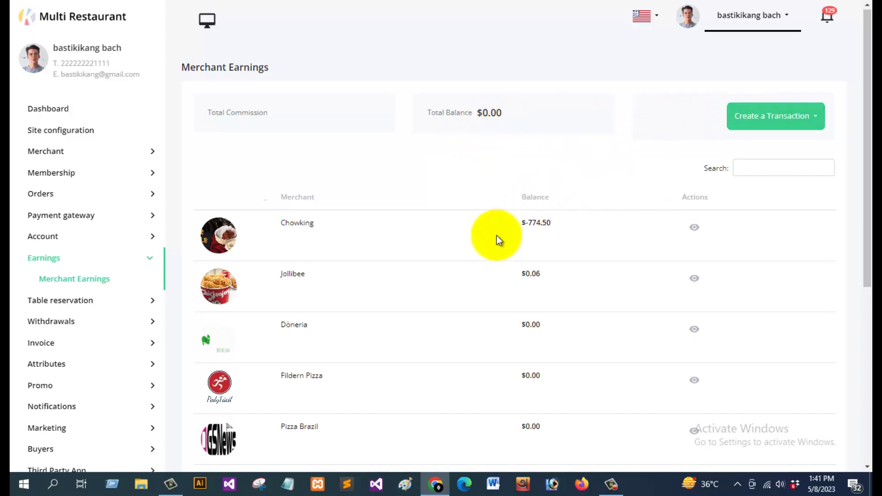
scroll(496, 238, "down", 6)
scroll(496, 238, "up", 1)
scroll(496, 237, "up", 5)
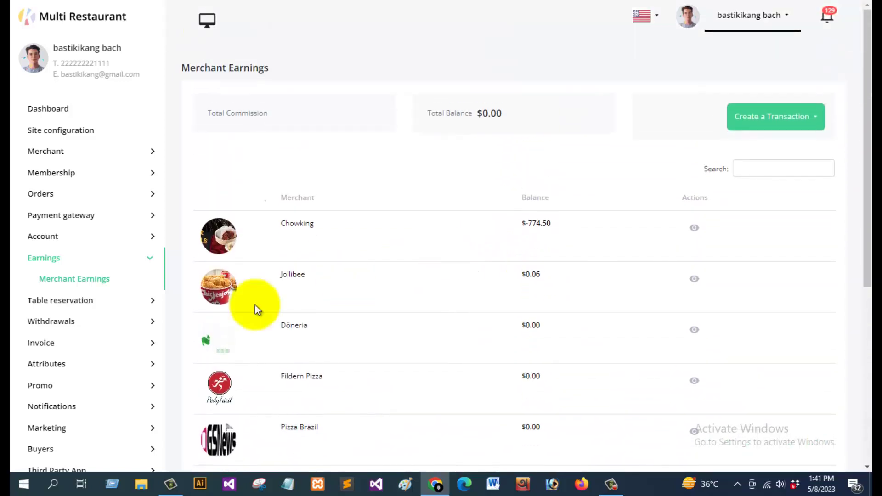
Open the table reservation settings and examine the templates assigned to each booking event
left_click(69, 305)
scroll(119, 215, "down", 1)
scroll(120, 215, "down", 2)
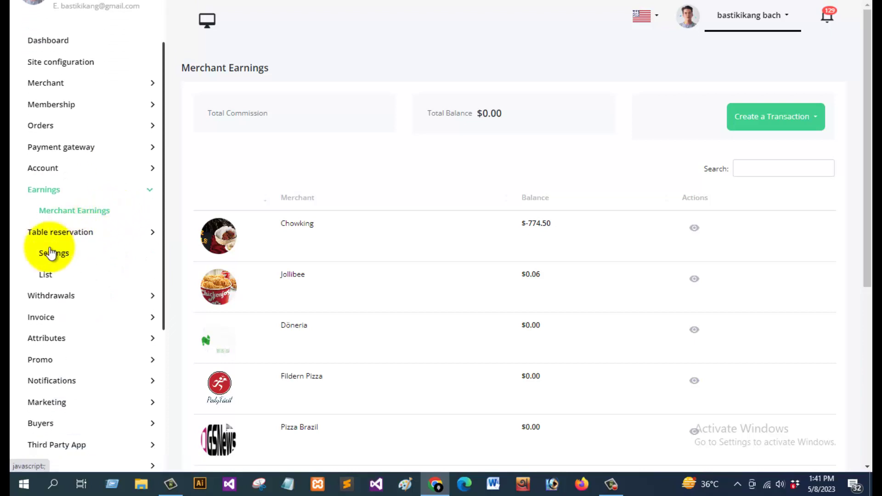
left_click(76, 259)
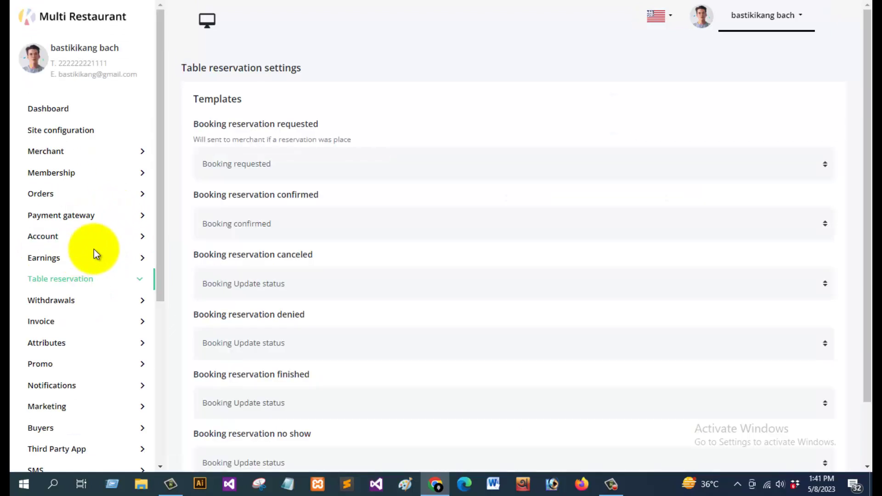
scroll(308, 179, "down", 2)
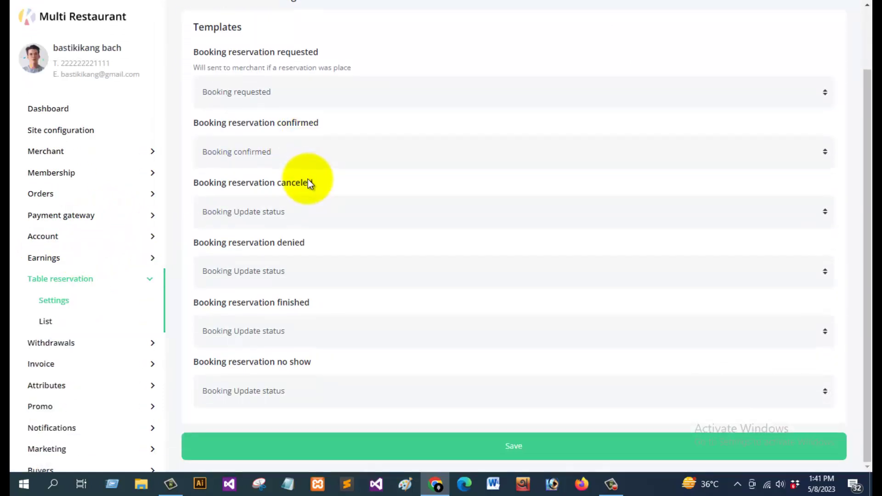
scroll(327, 229, "up", 2)
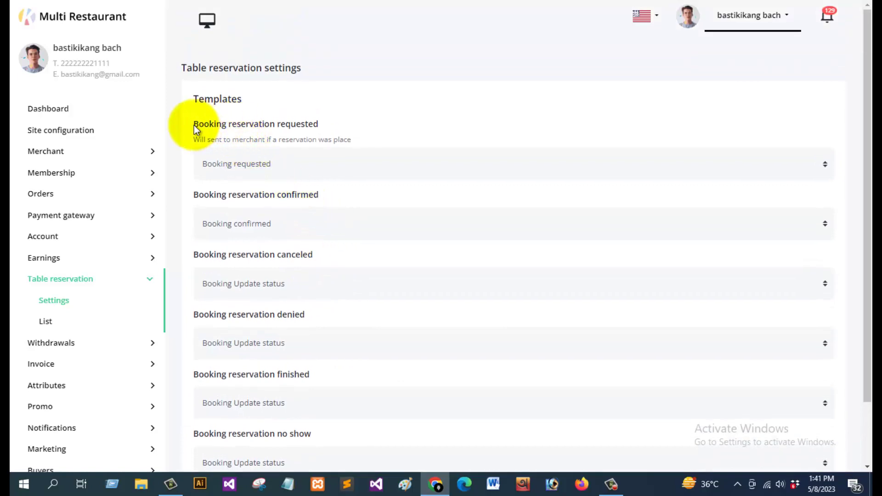
Open the table reservation list and look through the bookings and their statuses
left_click(62, 321)
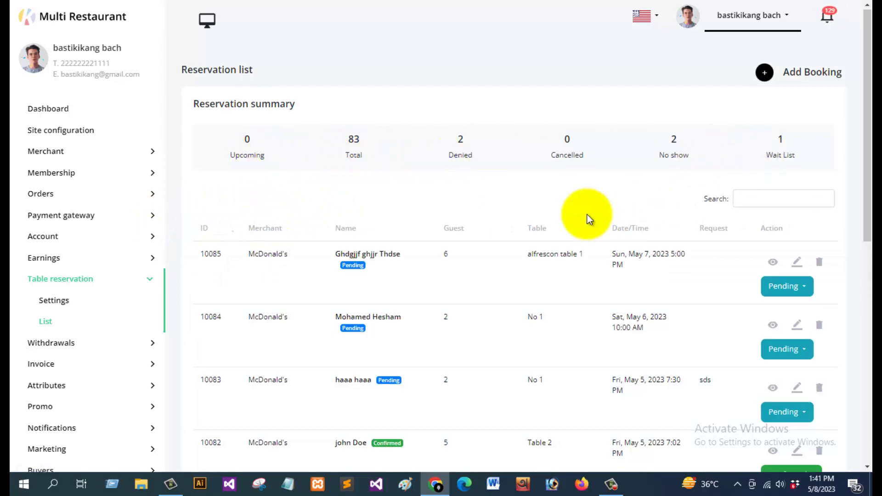
scroll(587, 216, "down", 3)
scroll(586, 214, "down", 5)
scroll(580, 214, "up", 5)
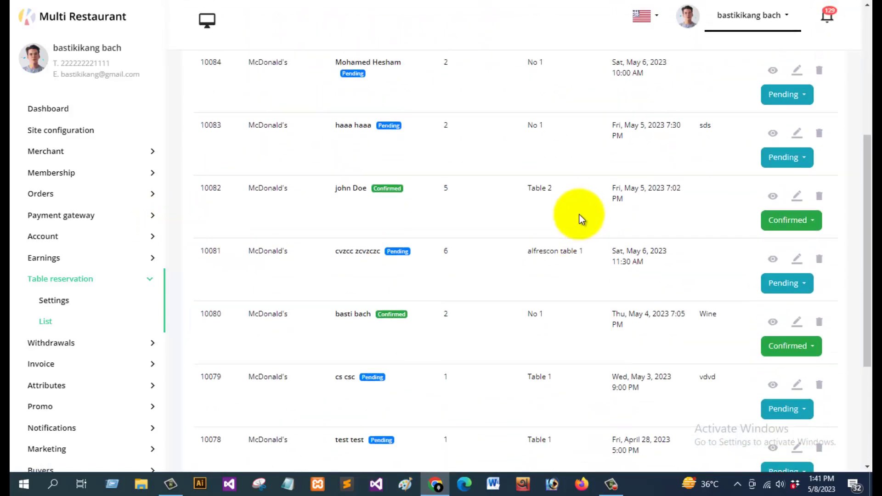
scroll(127, 279, "down", 3)
Look through the merchant withdrawals list and view the withdrawal payout settings
left_click(74, 202)
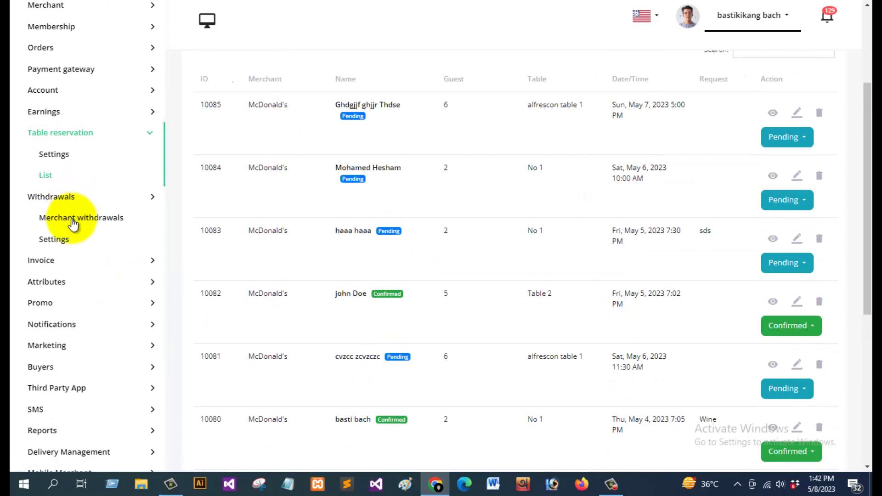
left_click(73, 219)
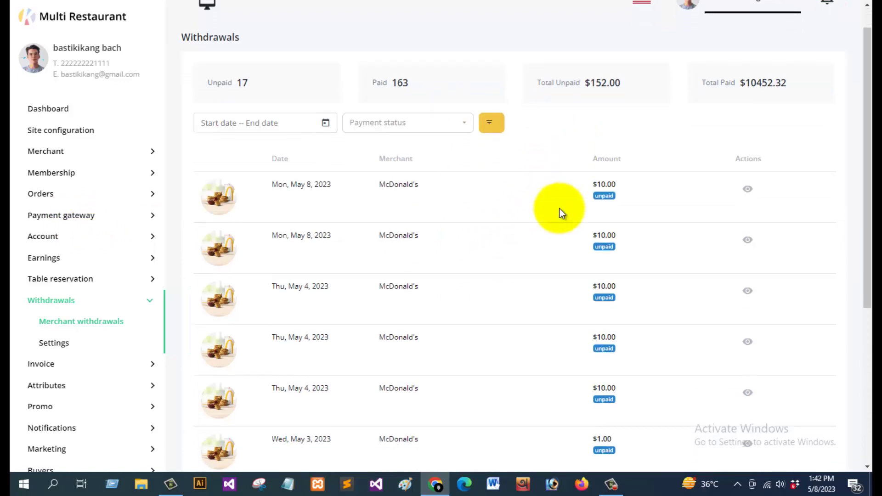
scroll(558, 209, "down", 6)
scroll(556, 209, "up", 6)
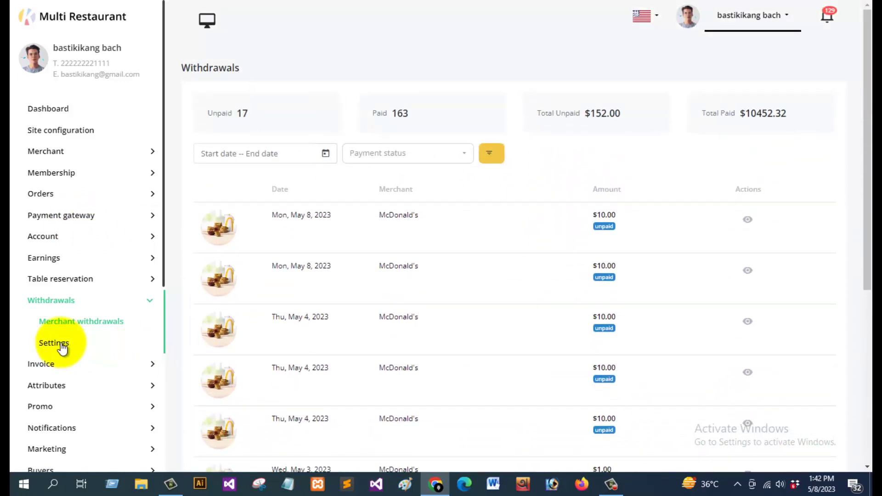
left_click(61, 345)
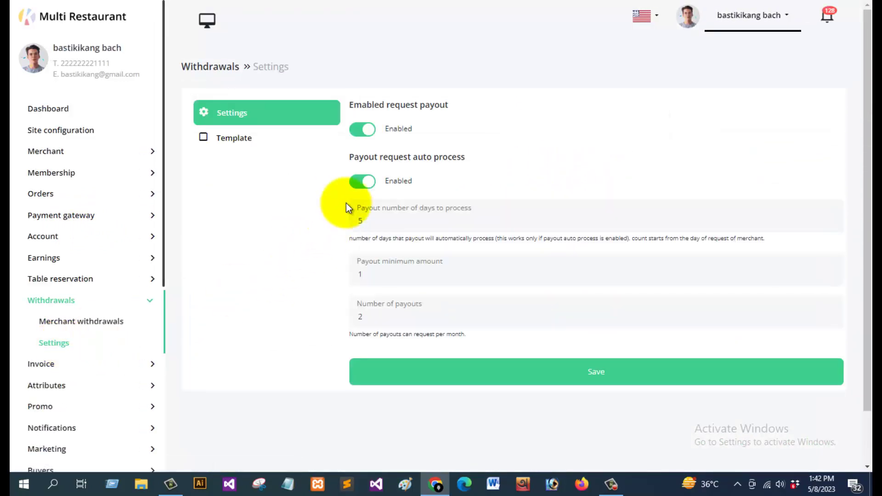
View the list of invoices and the invoice bank deposits, dismissing the desktop notification
scroll(119, 286, "down", 2)
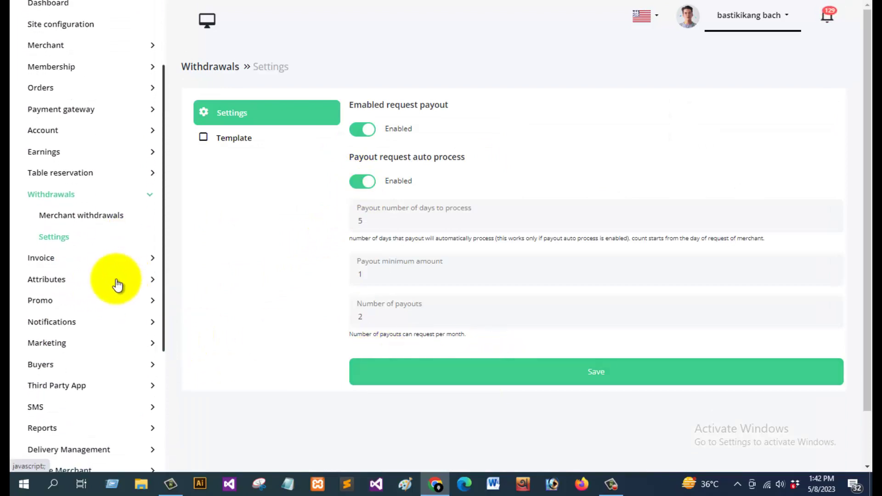
left_click(60, 260)
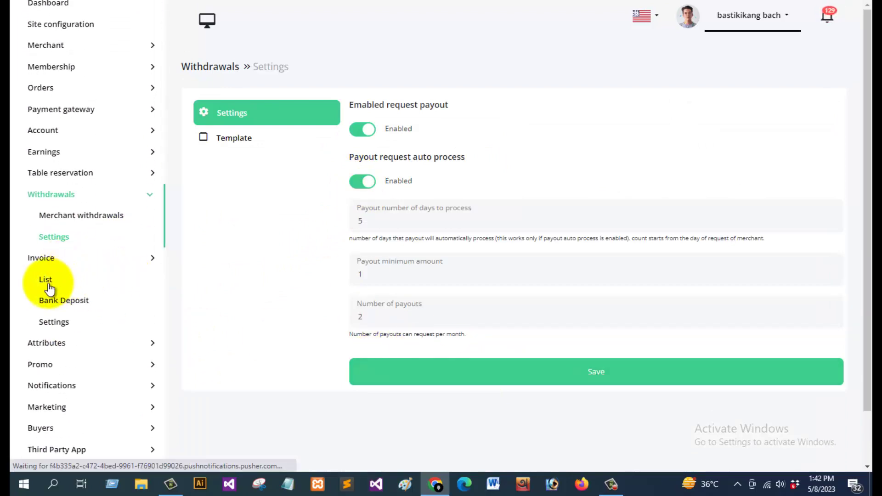
left_click(46, 281)
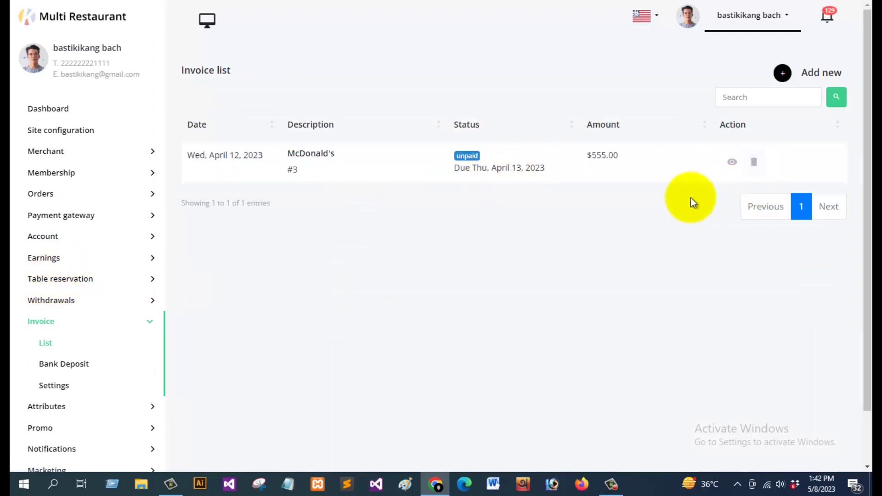
scroll(119, 276, "down", 2)
left_click(82, 303)
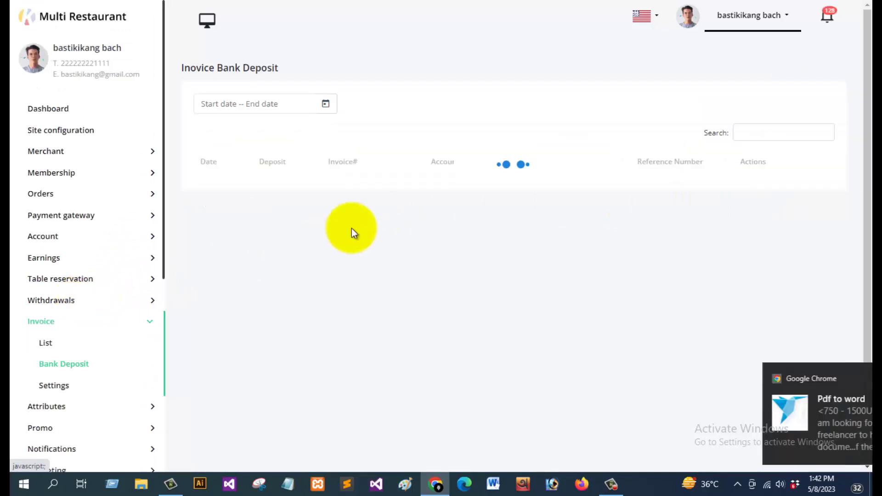
left_click(846, 379)
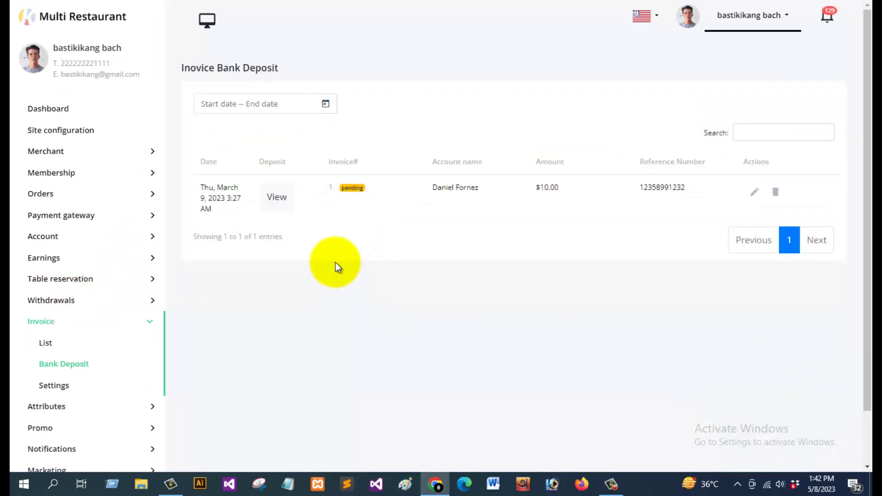
Open the invoice settings and examine the template assignments and cron job links
scroll(79, 308, "down", 2)
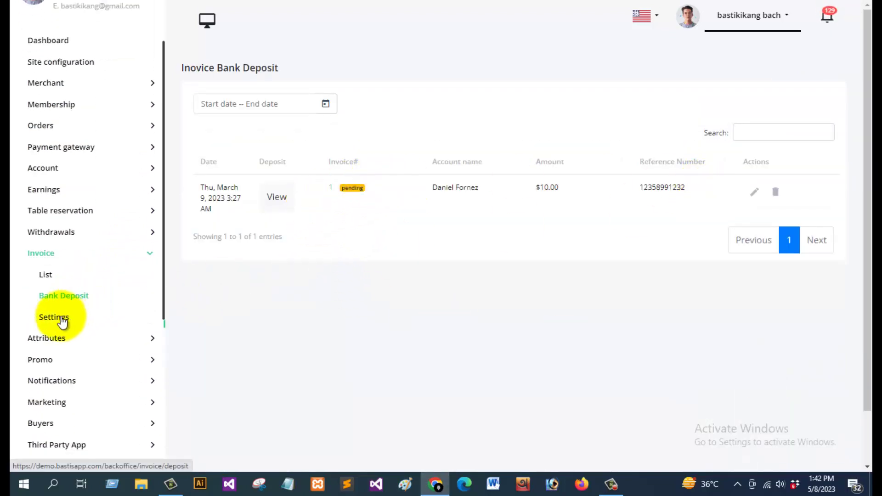
left_click(62, 322)
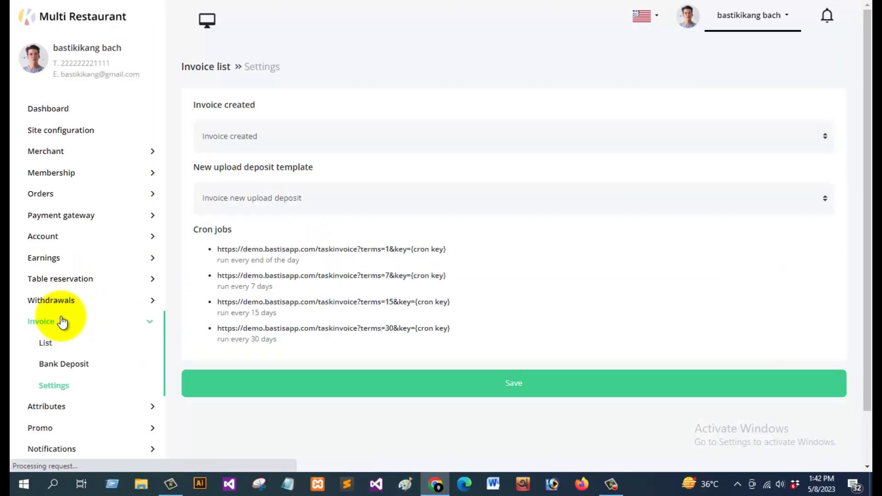
scroll(450, 236, "down", 1)
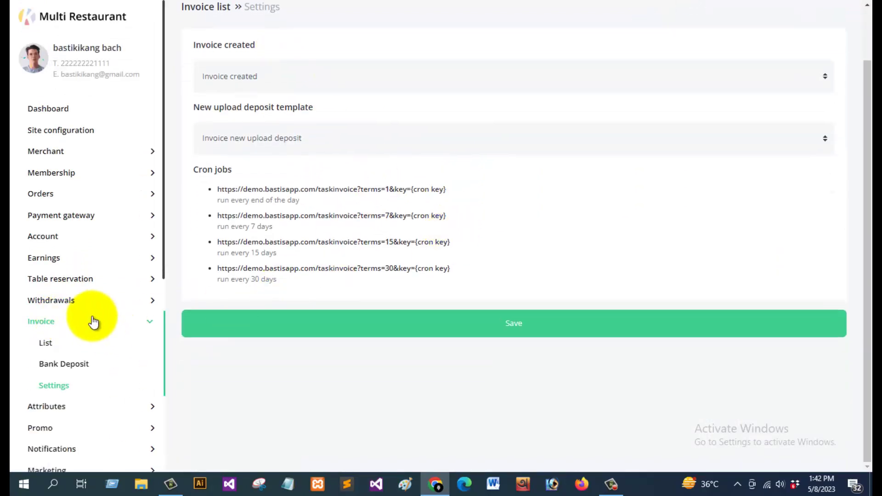
Expand the Attributes section and look through its entries from Cuisine to Delivery decline reason
scroll(87, 311, "down", 4)
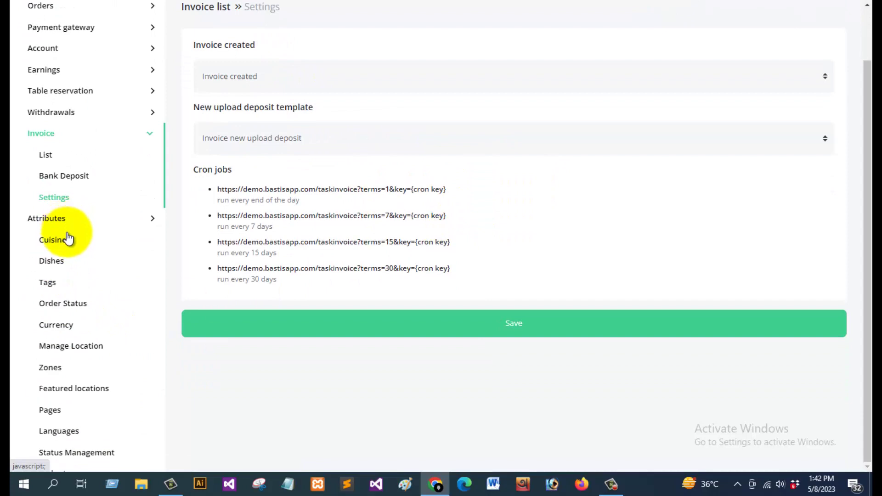
scroll(62, 236, "down", 2)
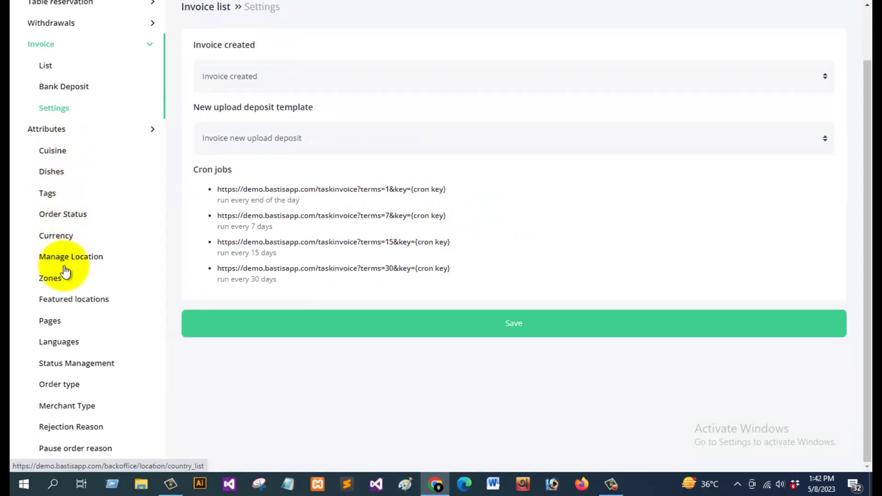
scroll(65, 272, "down", 5)
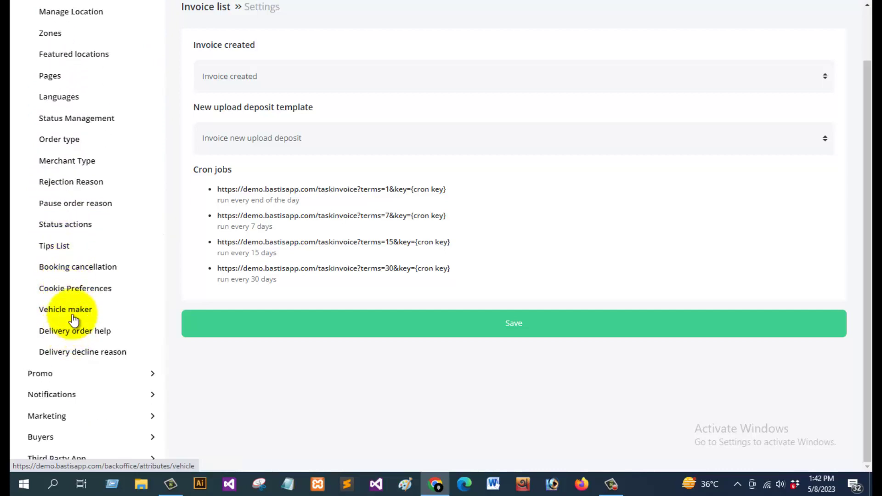
Expand the Promo, Notifications and Marketing sections and look over their entries
scroll(71, 321, "down", 1)
left_click(69, 319)
scroll(102, 262, "down", 2)
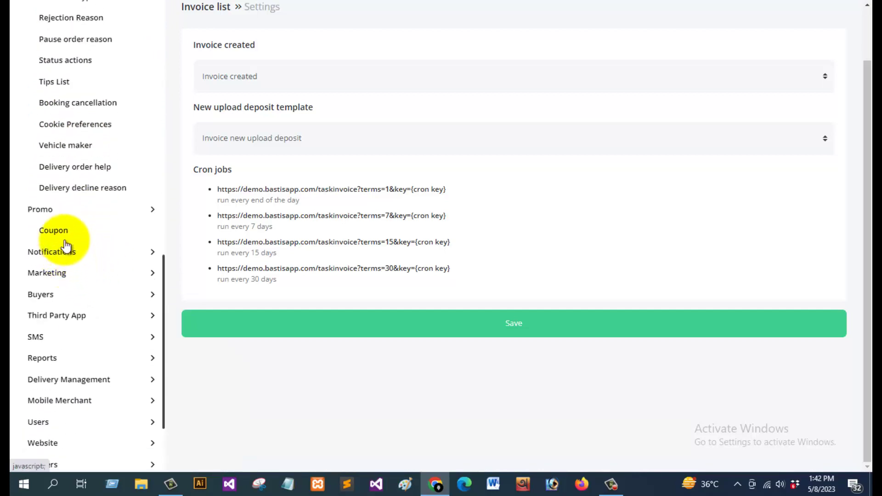
left_click(63, 260)
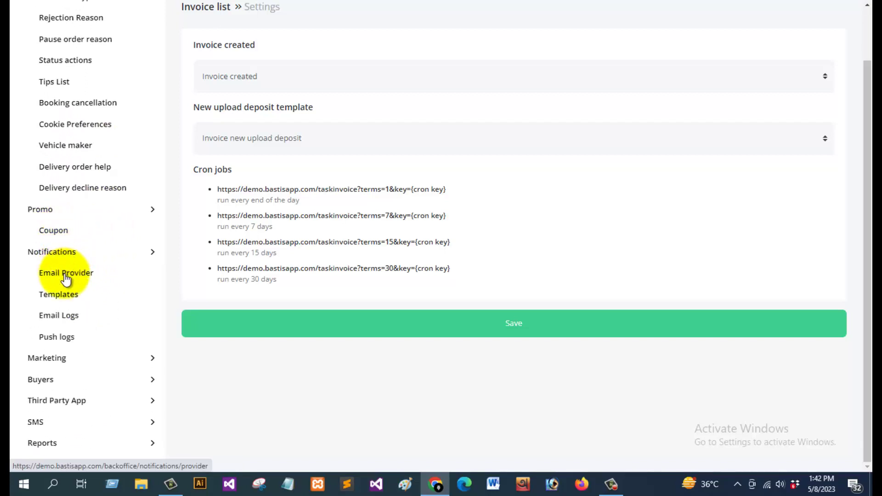
scroll(61, 299, "down", 3)
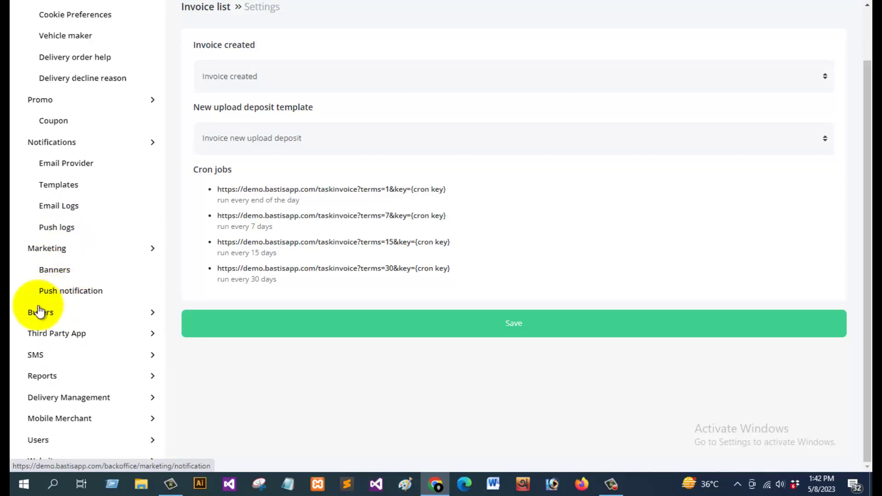
Expand the Buyers, Third Party App, SMS and Reports sections and look over their entries
left_click(48, 316)
scroll(92, 248, "down", 3)
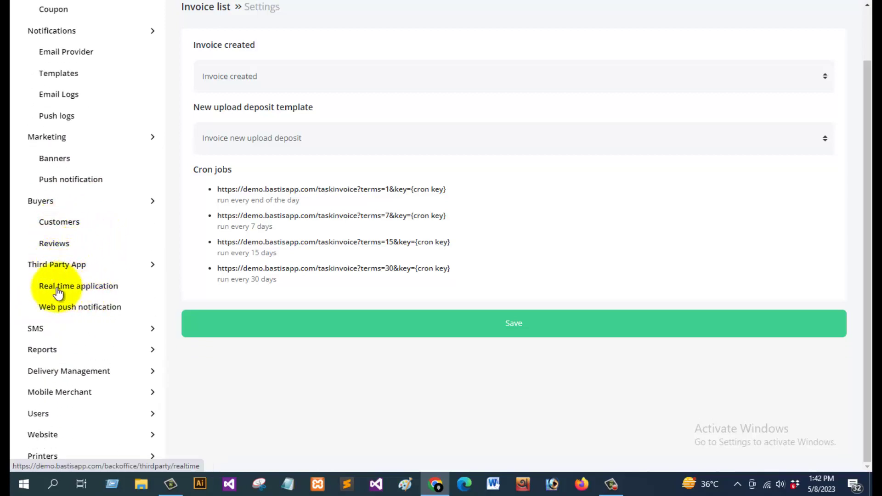
scroll(92, 276, "down", 2)
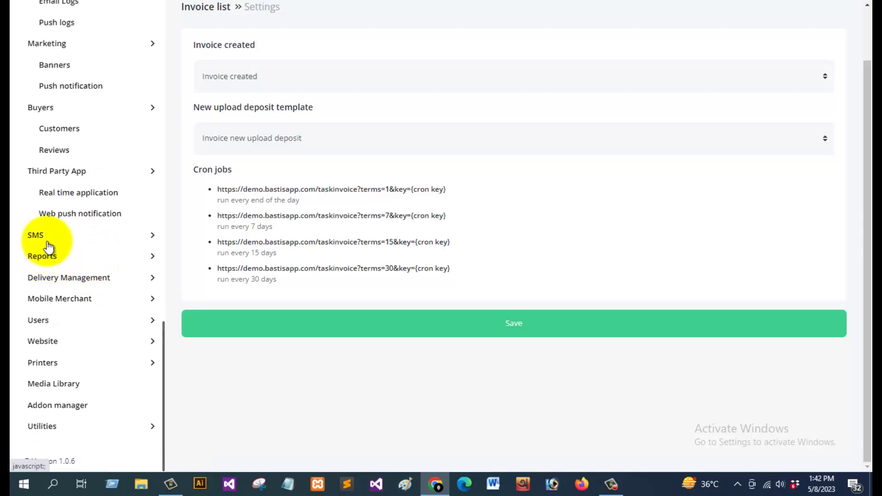
scroll(92, 257, "down", 1)
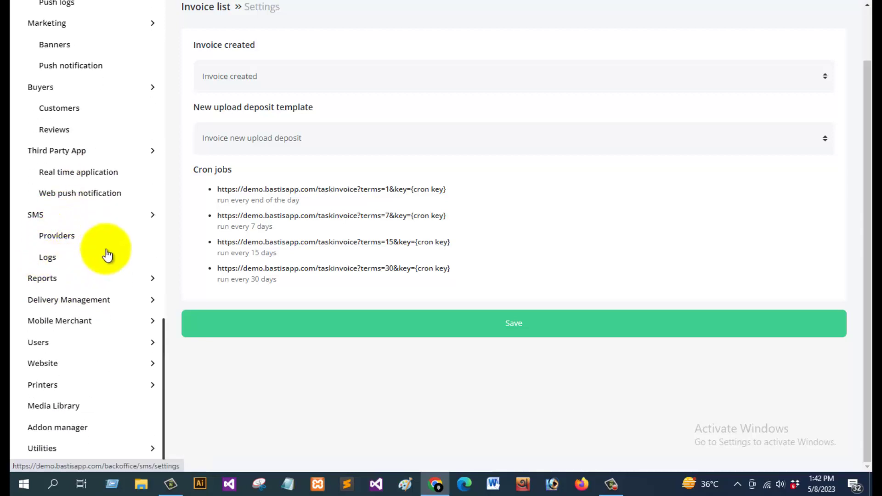
left_click(56, 257)
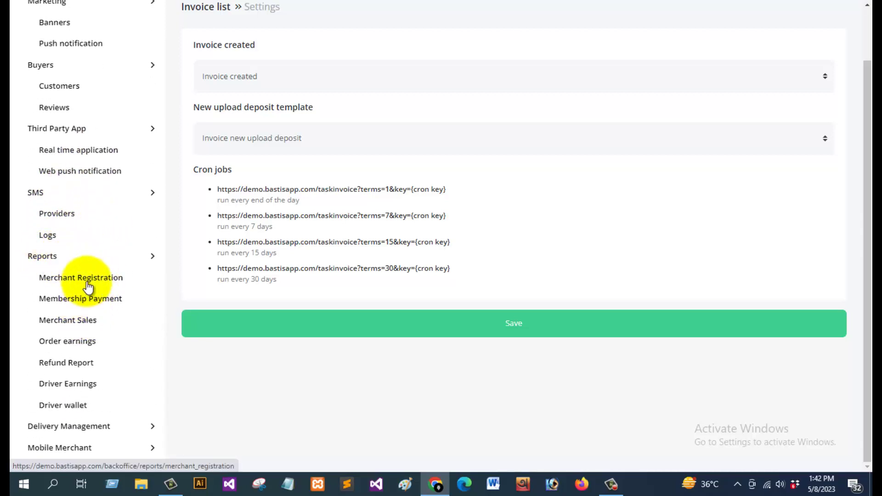
Open the Merchant Registration report and look through its summary figures and merchant list
scroll(79, 266, "down", 1)
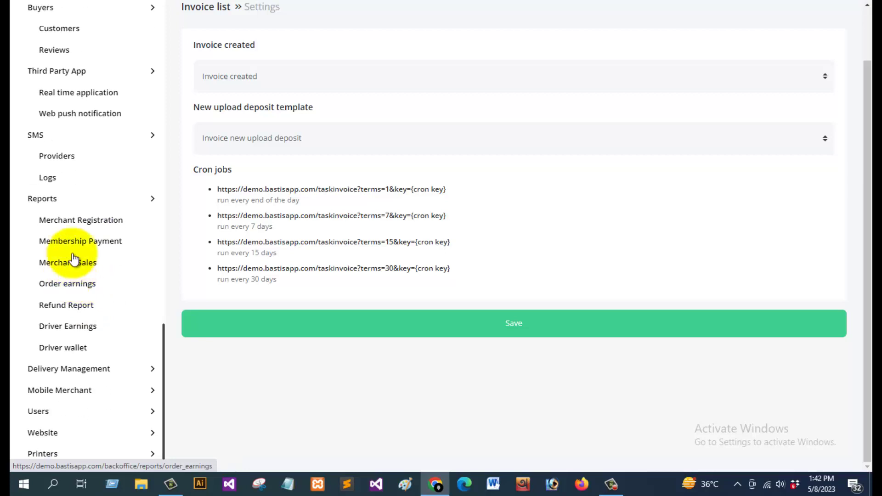
left_click(88, 221)
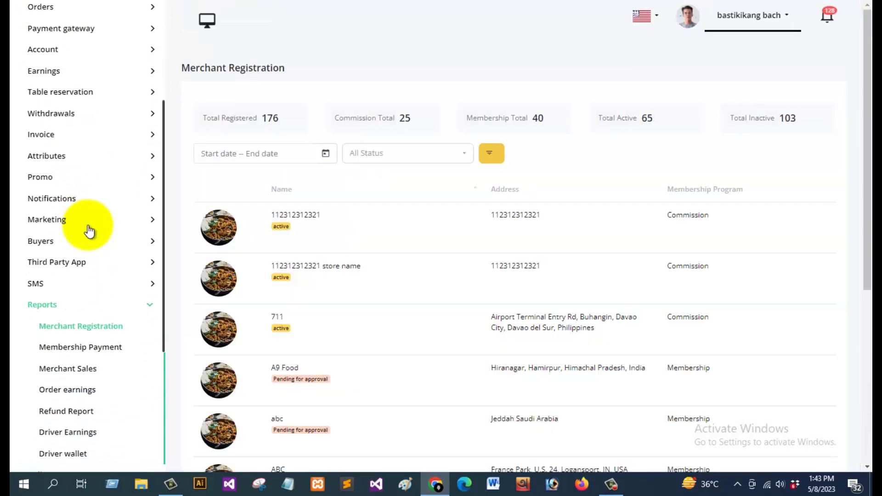
scroll(114, 232, "down", 1)
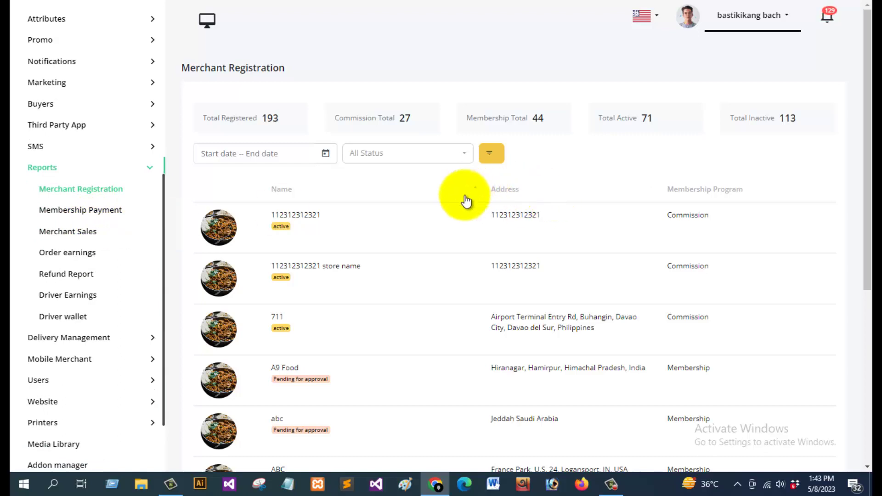
scroll(449, 215, "down", 5)
scroll(447, 214, "up", 5)
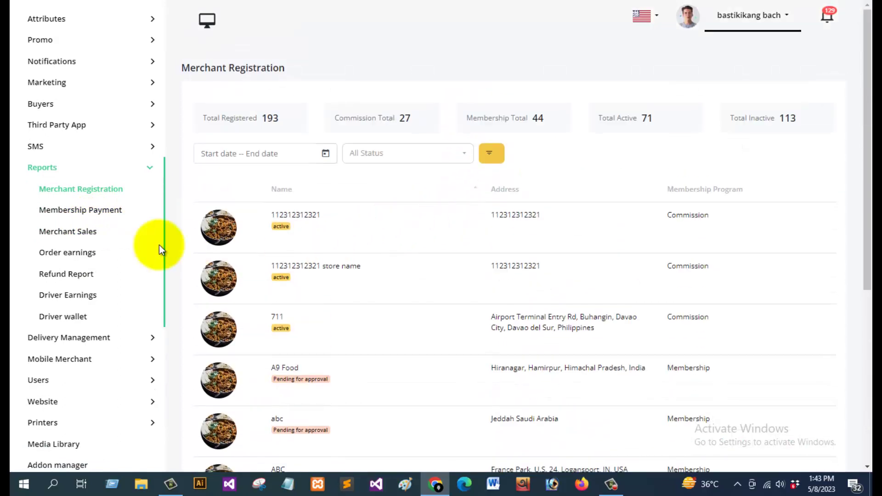
Open the Membership Payment report and look through the listed membership payments
left_click(99, 219)
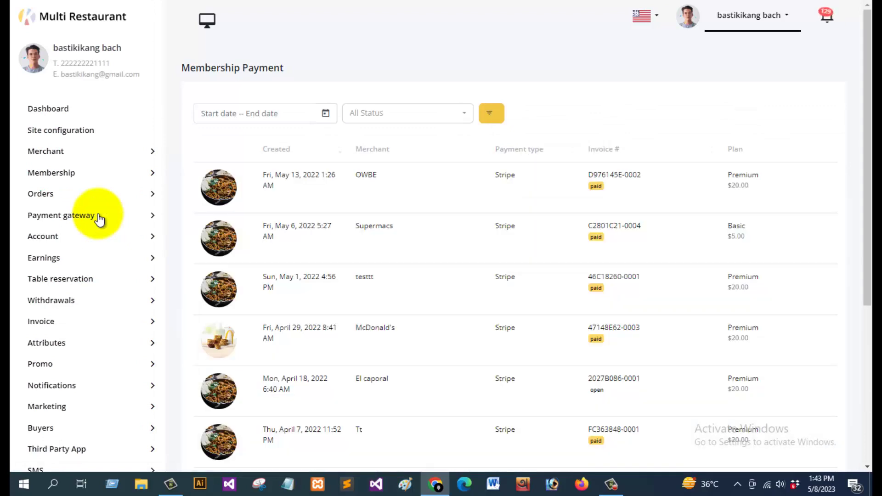
scroll(252, 246, "down", 4)
scroll(112, 275, "down", 6)
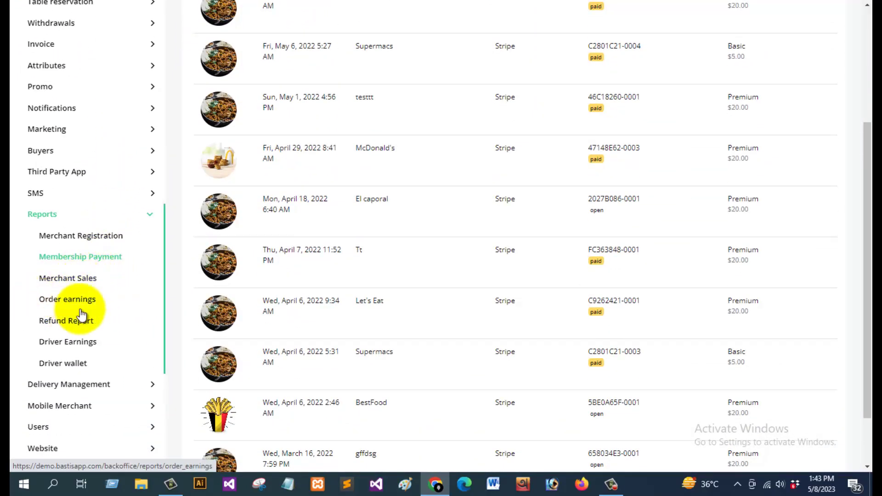
scroll(94, 327, "down", 2)
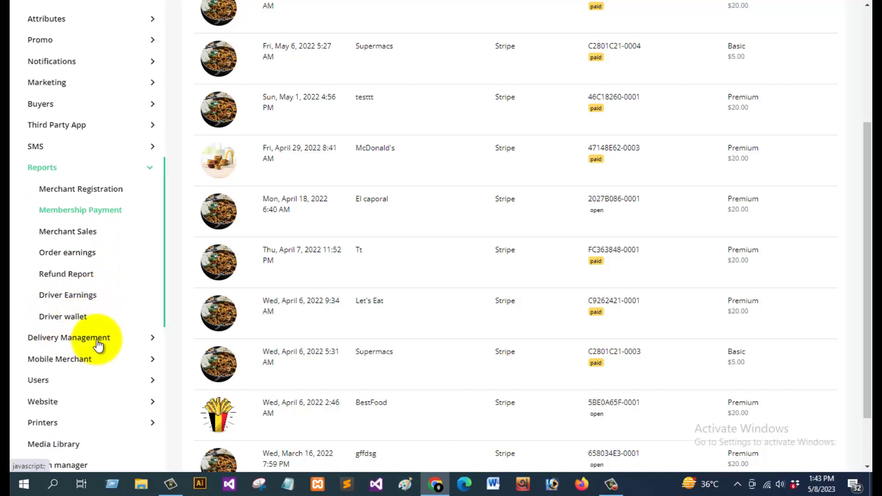
Expand Delivery Management, open its Settings page and review the driver, order assignment and template options
left_click(98, 340)
scroll(114, 275, "down", 4)
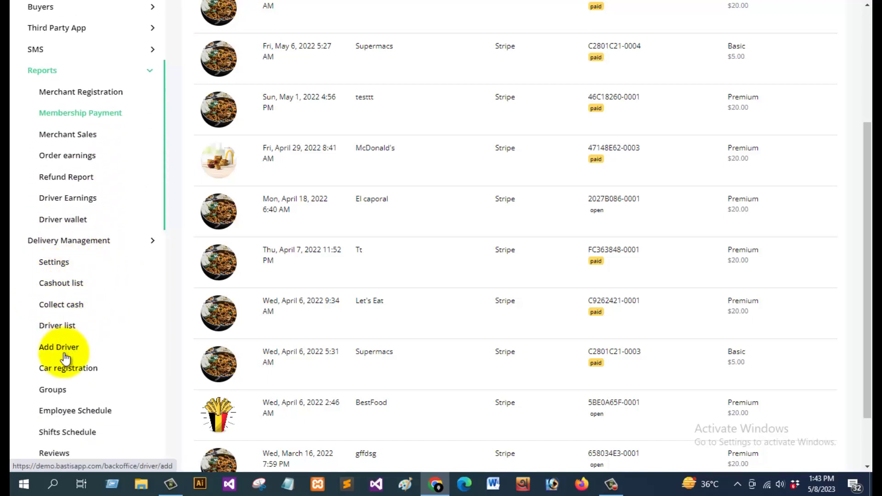
left_click(60, 267)
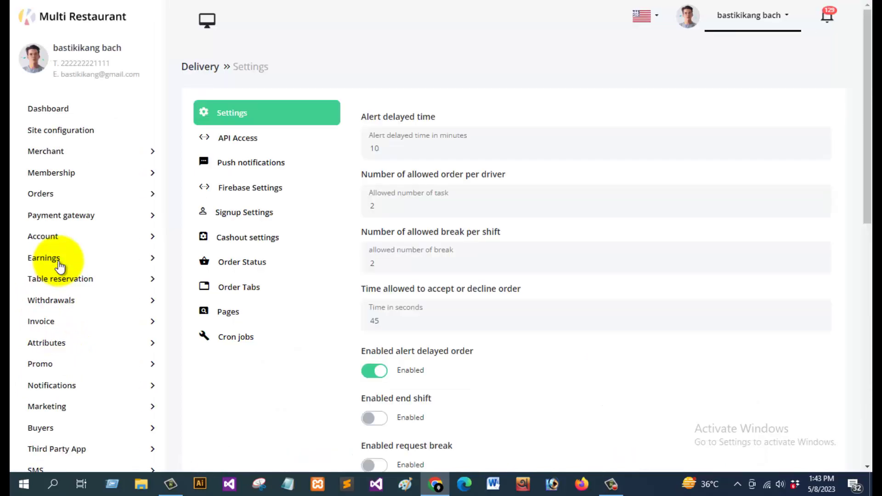
scroll(496, 217, "down", 10)
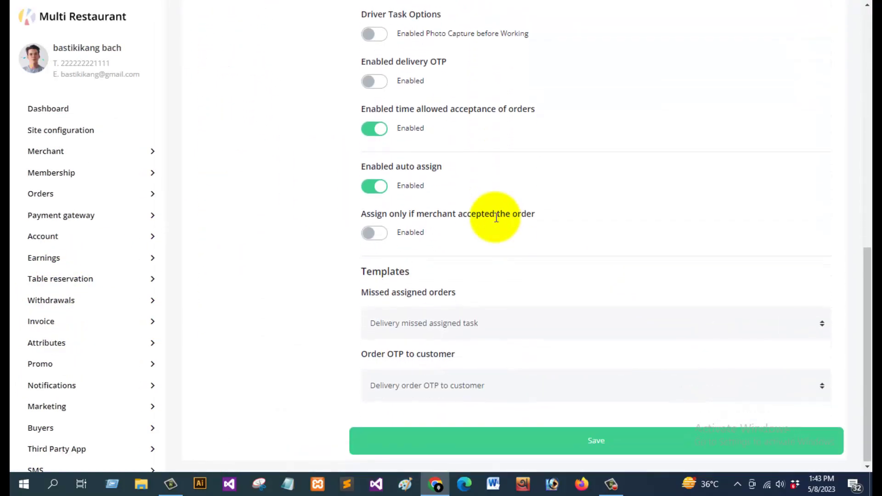
scroll(496, 217, "up", 10)
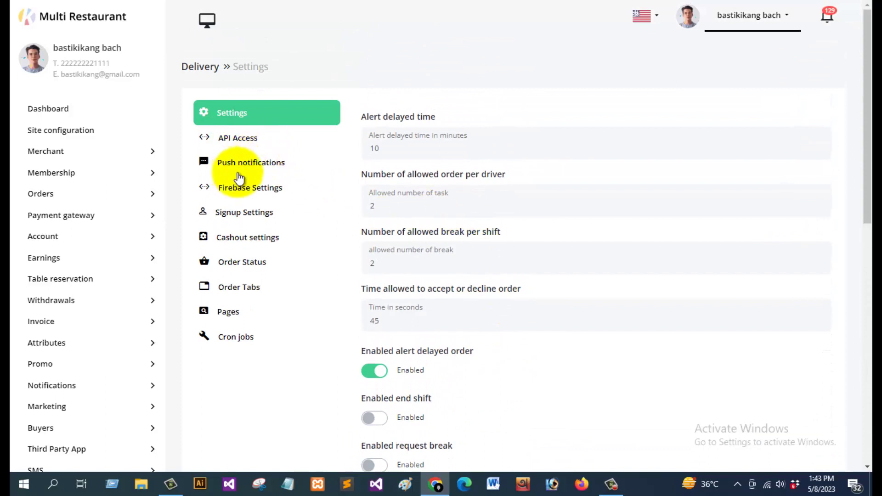
Look over the Delivery Management entries from Cashout list to Map view, and open the Mobile Merchant settings at API Access
scroll(104, 248, "down", 2)
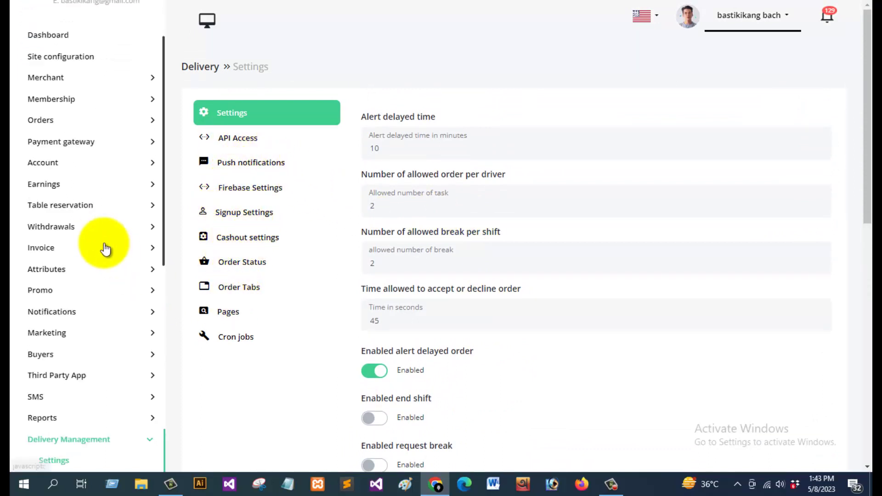
scroll(104, 249, "down", 6)
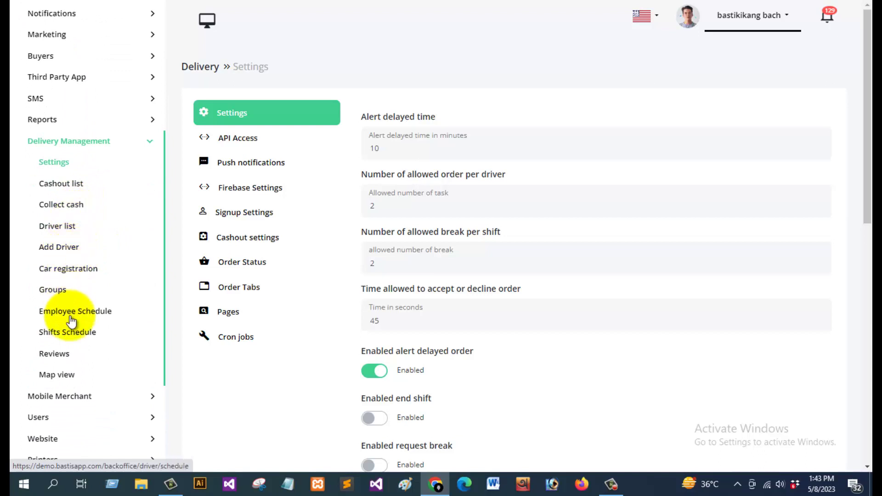
scroll(77, 348, "down", 3)
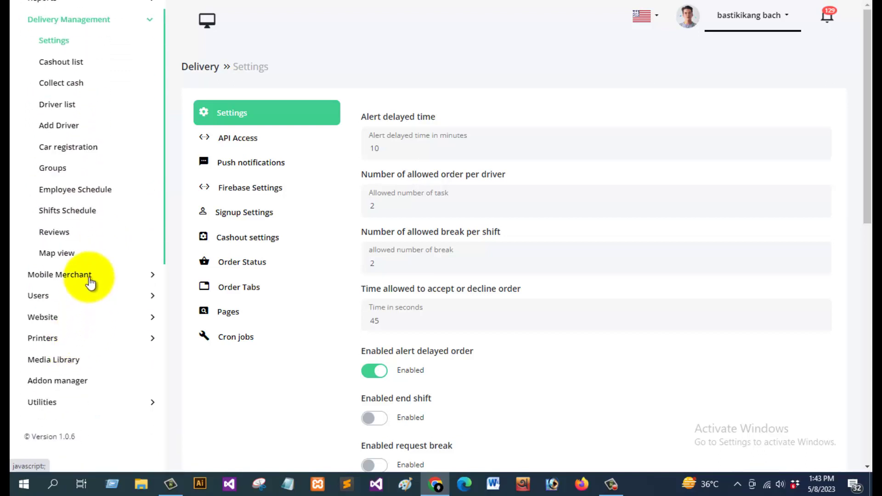
left_click(85, 277)
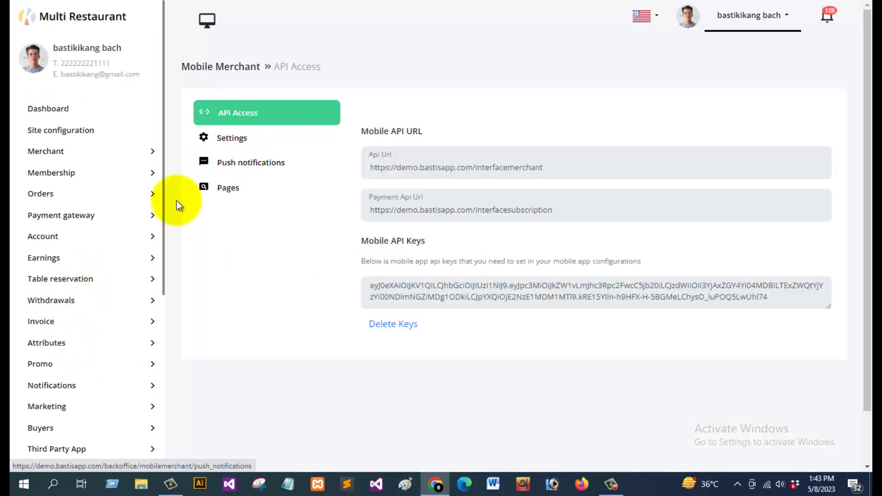
Expand the Users, Website, Printers and Utilities sections and look over their entries
scroll(92, 276, "down", 4)
scroll(94, 277, "down", 2)
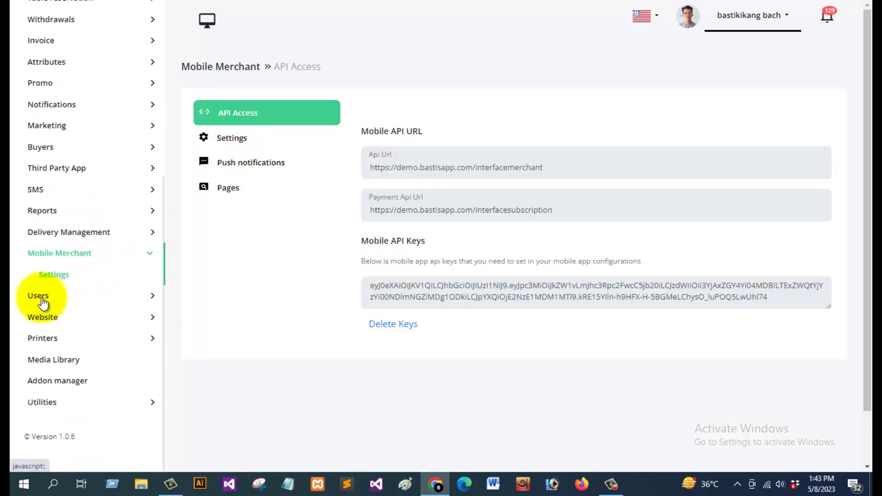
left_click(43, 296)
left_click(56, 358)
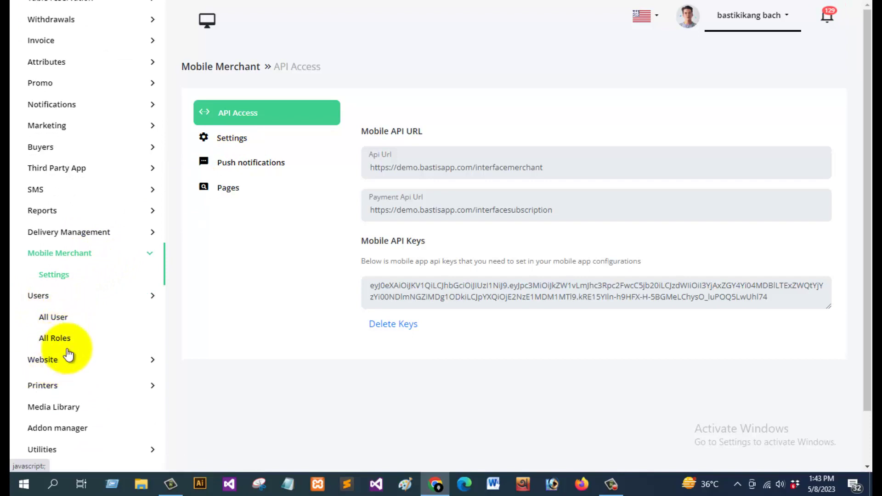
scroll(114, 296, "down", 1)
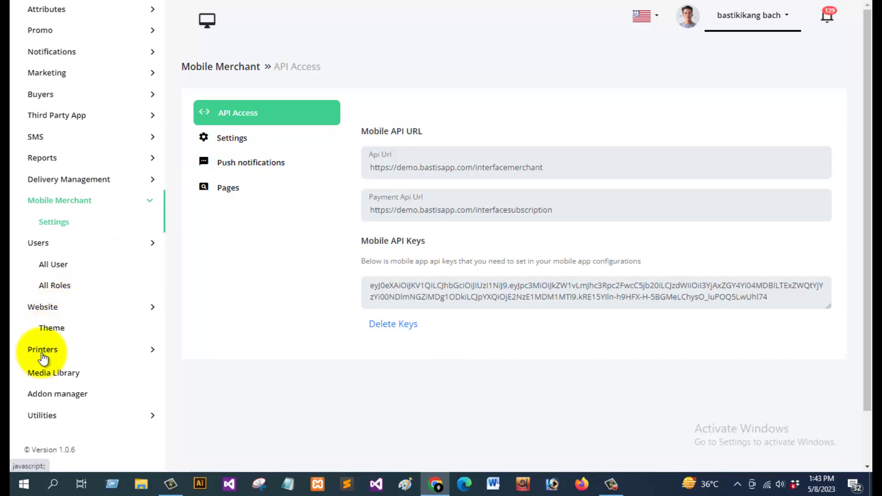
left_click(43, 352)
scroll(126, 315, "down", 1)
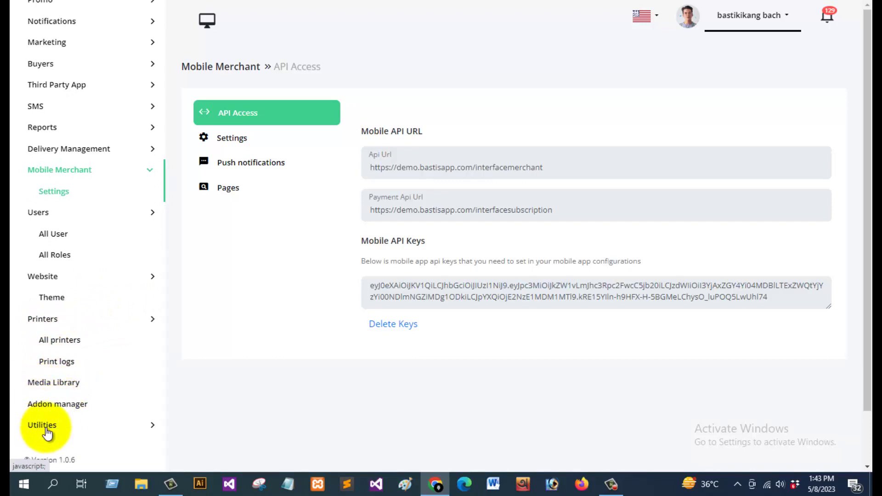
left_click(20, 428)
scroll(69, 388, "down", 1)
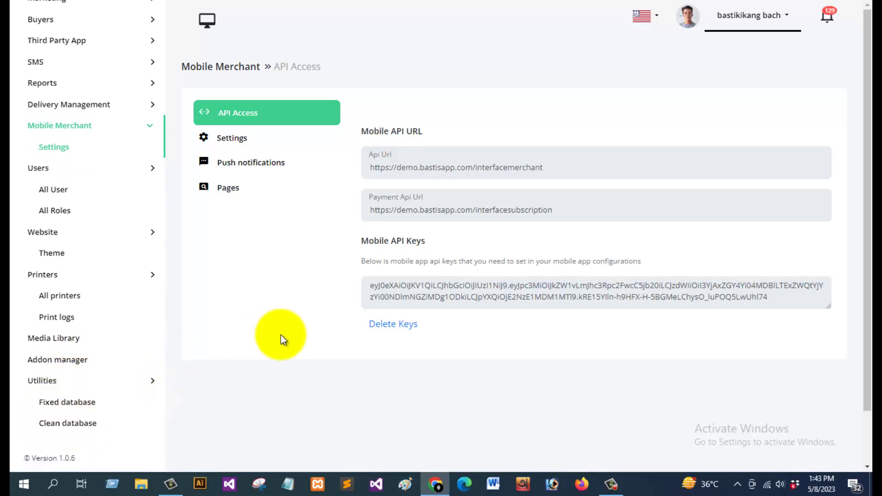
Log out of the administrator account and sign in at Merchant Login, filling the username and password with the provided demo credentials
left_click(773, 28)
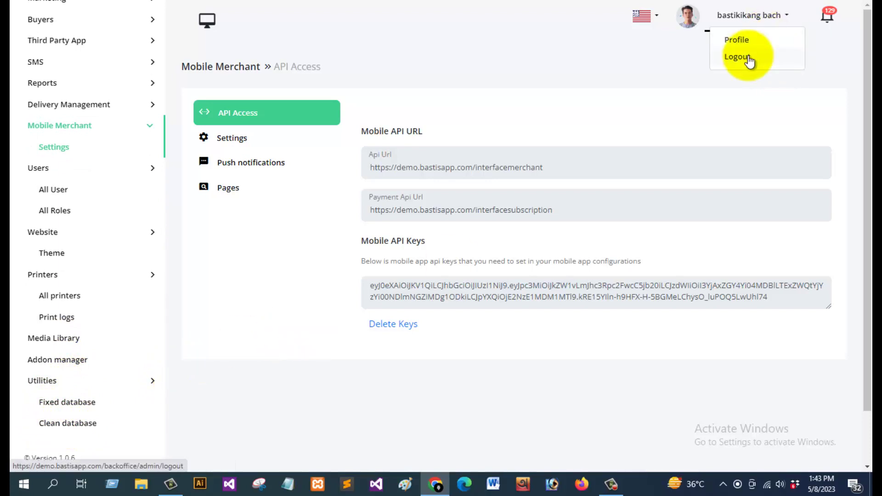
left_click(746, 58)
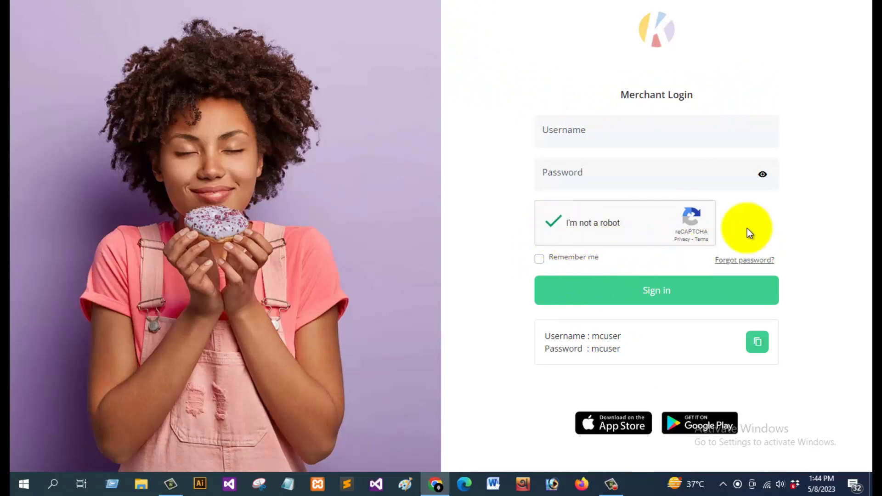
left_click(757, 345)
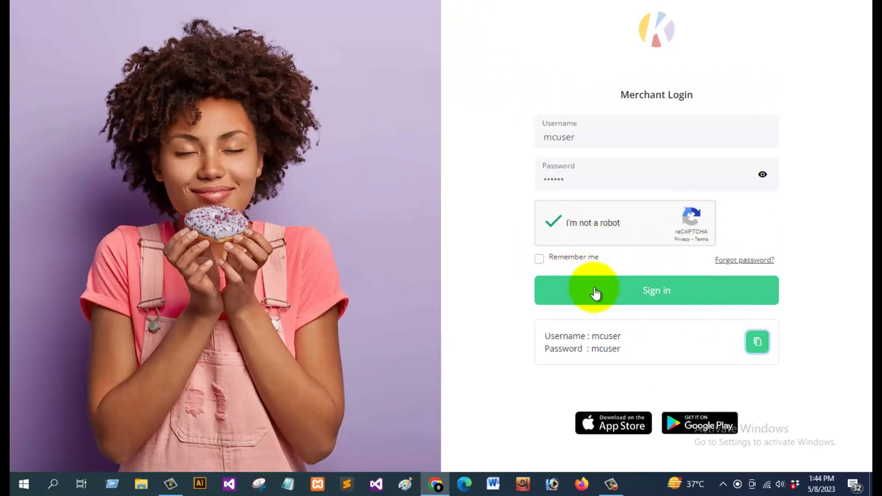
left_click(614, 293)
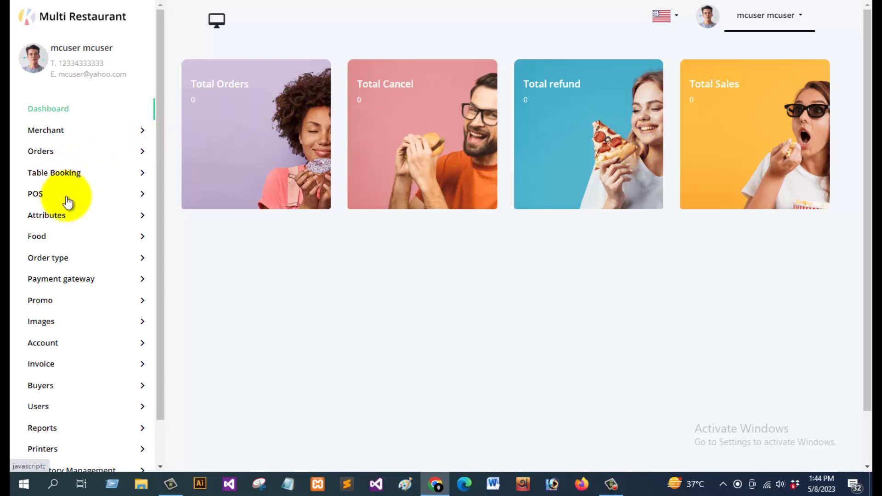
Review the merchant dashboard's sales totals, sales overview, last orders, popular items and top customers
scroll(67, 202, "down", 1)
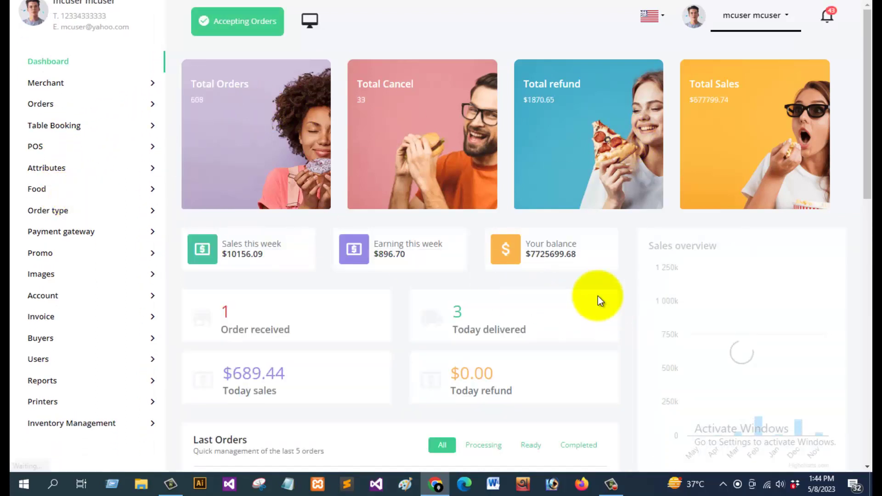
left_click(553, 151)
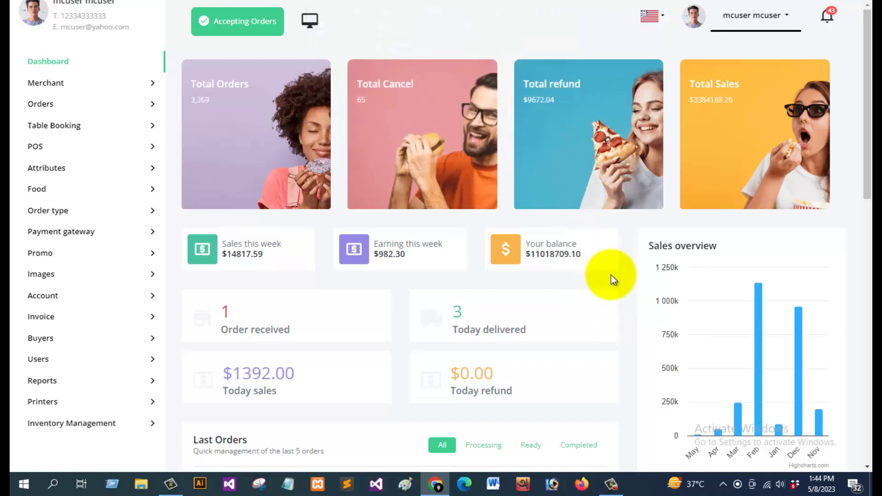
scroll(612, 275, "down", 15)
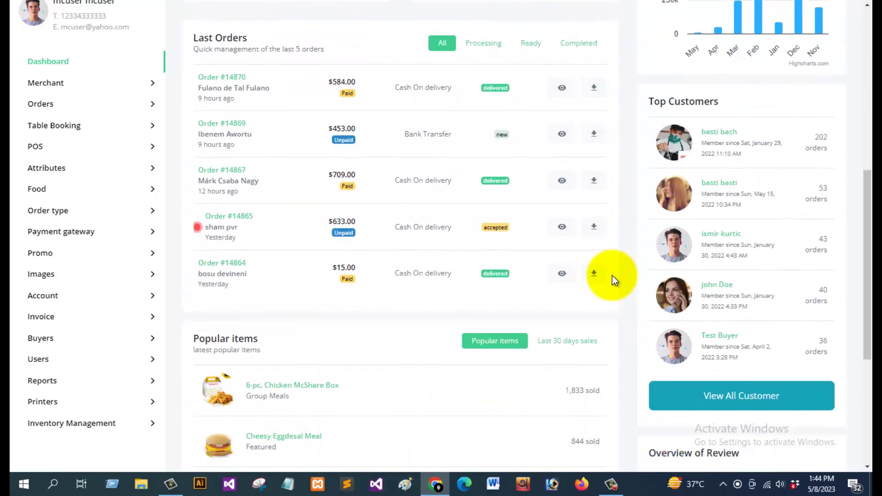
scroll(612, 274, "up", 12)
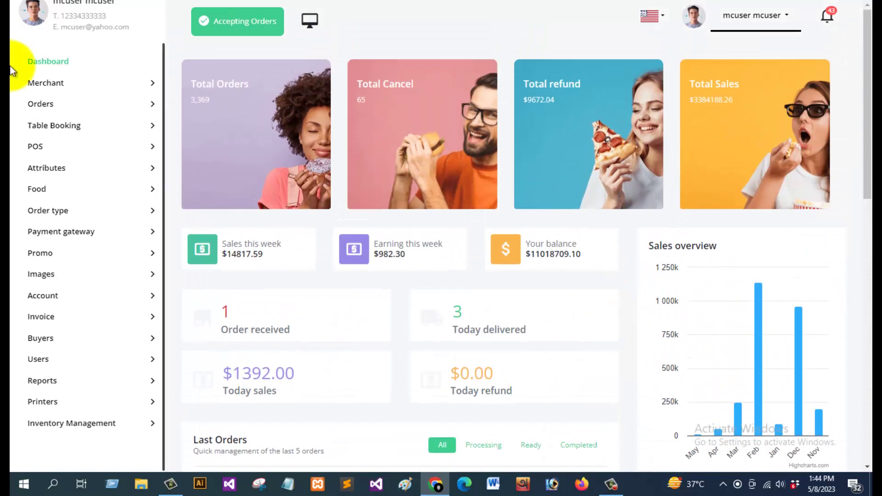
Expand the merchant panel's Merchant and Orders sections and look over their entries
left_click(55, 84)
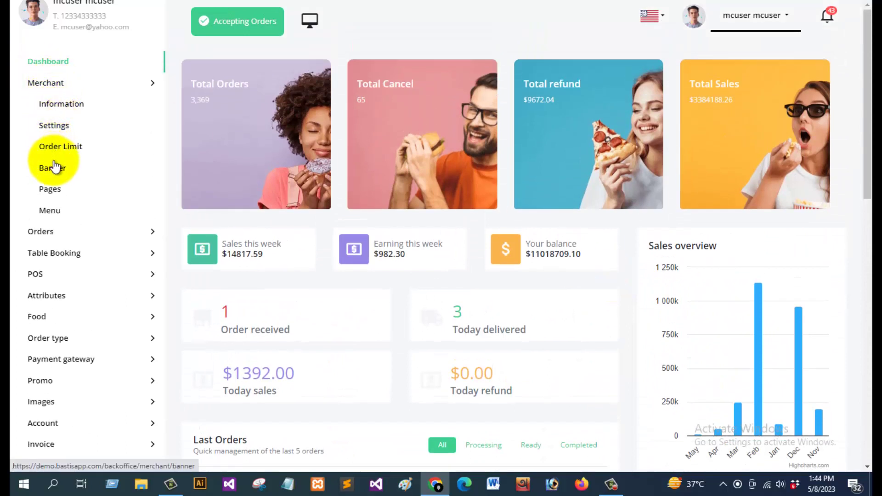
scroll(55, 185, "down", 1)
scroll(52, 191, "down", 1)
left_click(49, 196)
scroll(115, 144, "down", 2)
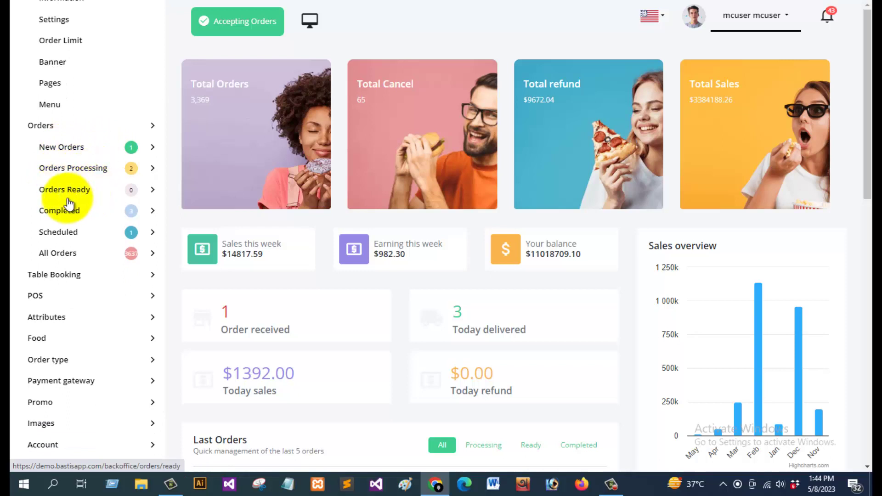
scroll(59, 232, "down", 2)
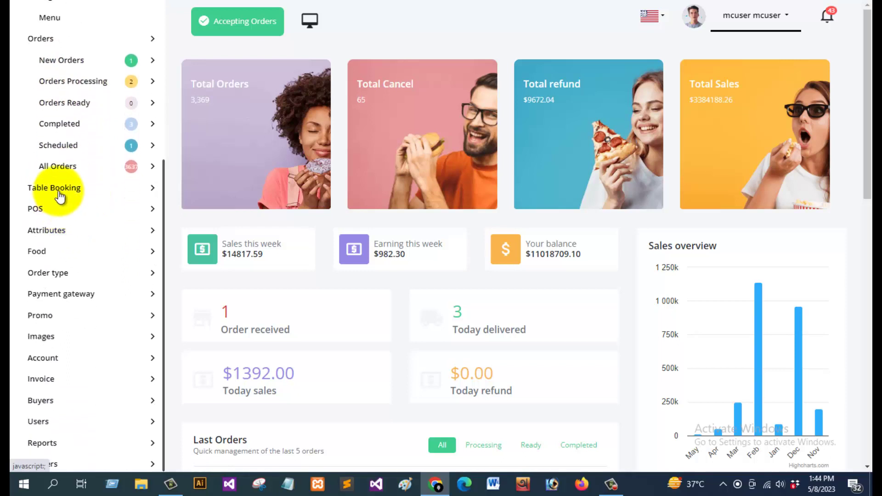
Expand the Table Booking and POS sections and look over their entries
left_click(58, 189)
scroll(80, 205, "down", 3)
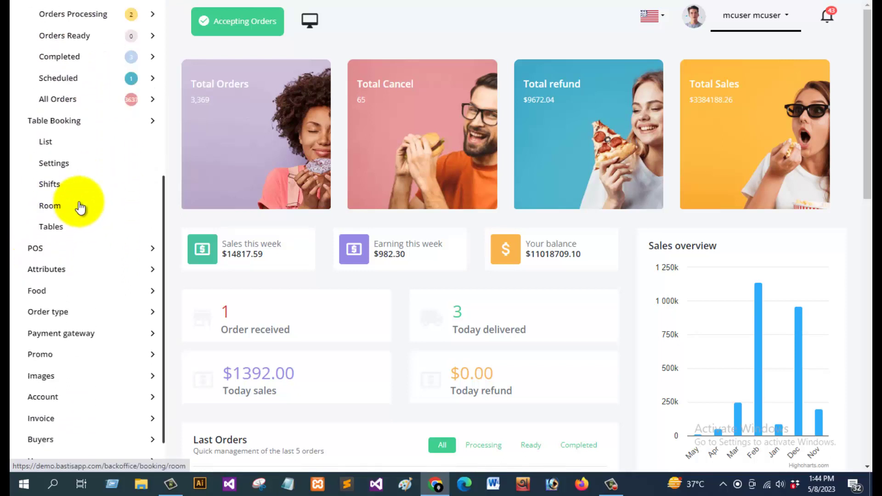
left_click(62, 202)
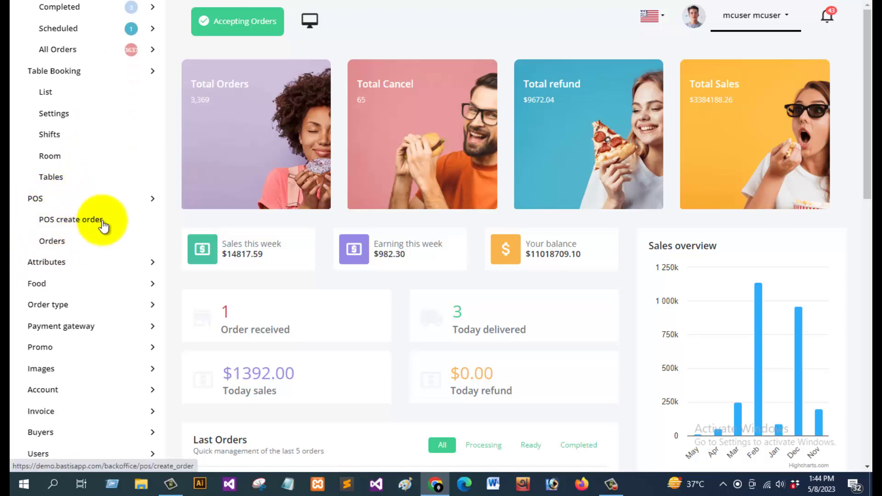
Open the POS order creation screen and the POS orders list to view them
left_click(73, 221)
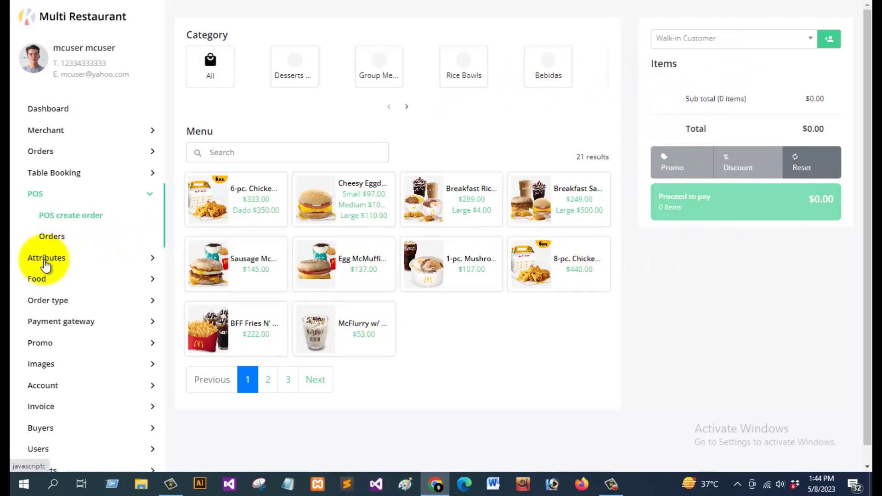
left_click(52, 239)
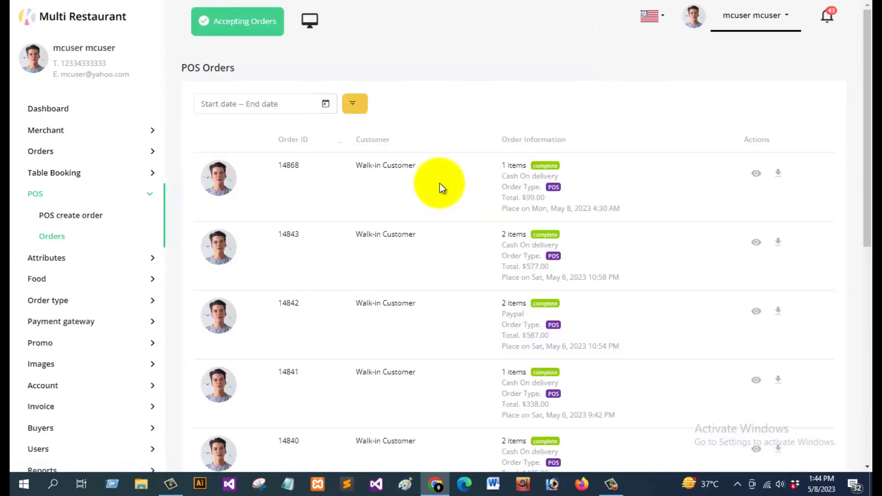
Look through the POS orders list, and expand the Attributes and Food sections to view their entries
scroll(478, 188, "down", 9)
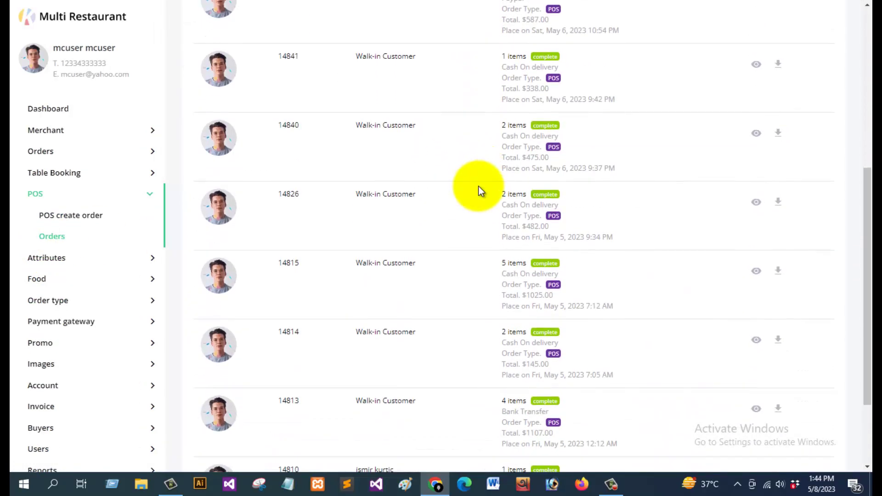
scroll(478, 191, "up", 9)
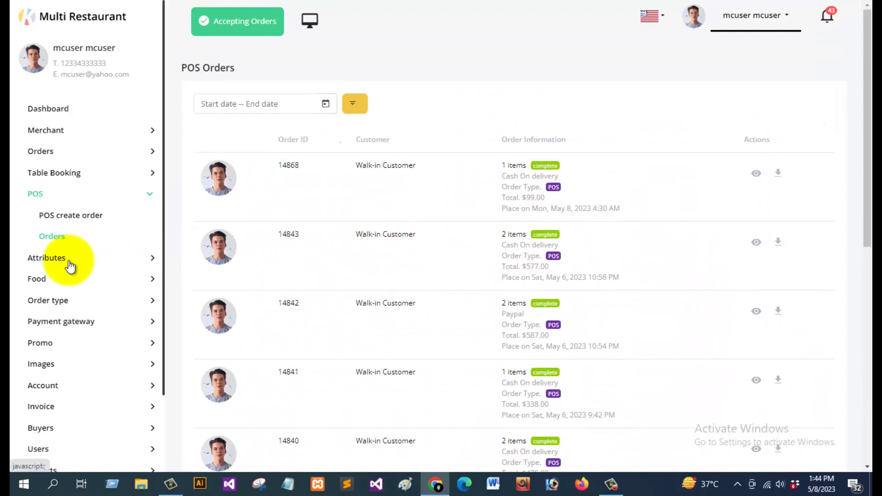
left_click(69, 259)
scroll(118, 216, "down", 2)
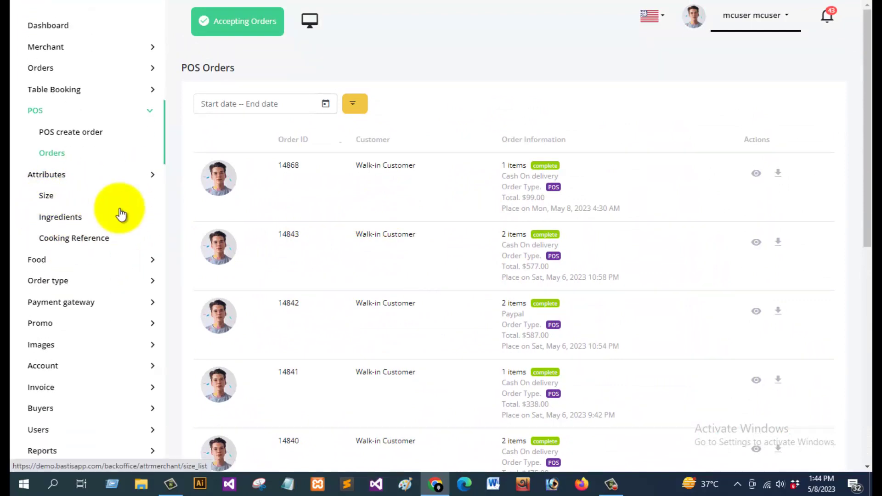
left_click(59, 222)
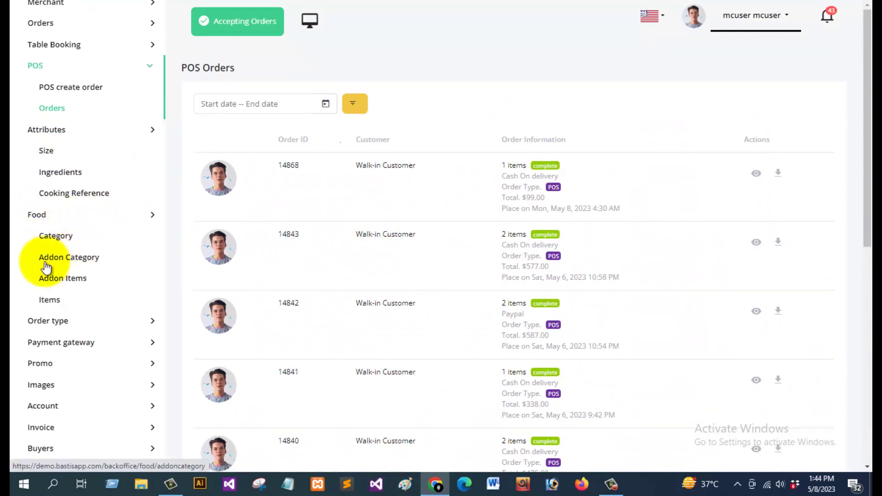
Expand the Order type and Payment gateway sections and look over their entries
scroll(106, 275, "down", 2)
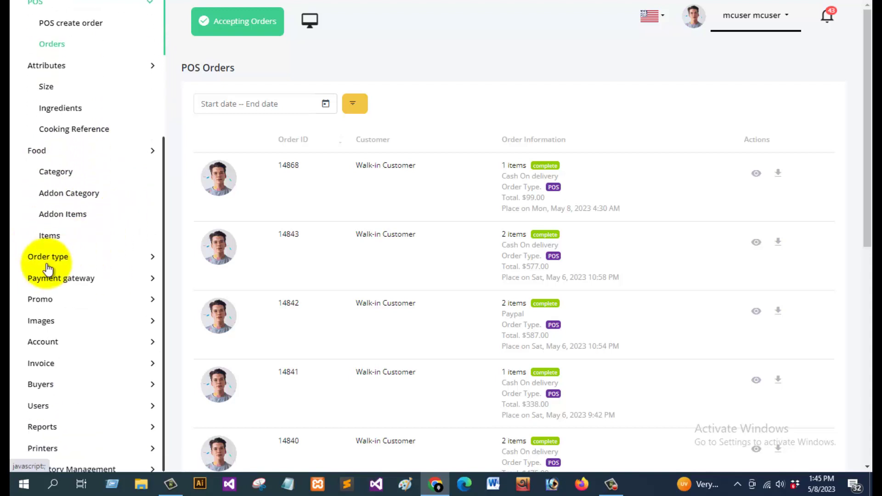
left_click(48, 256)
scroll(81, 184, "down", 2)
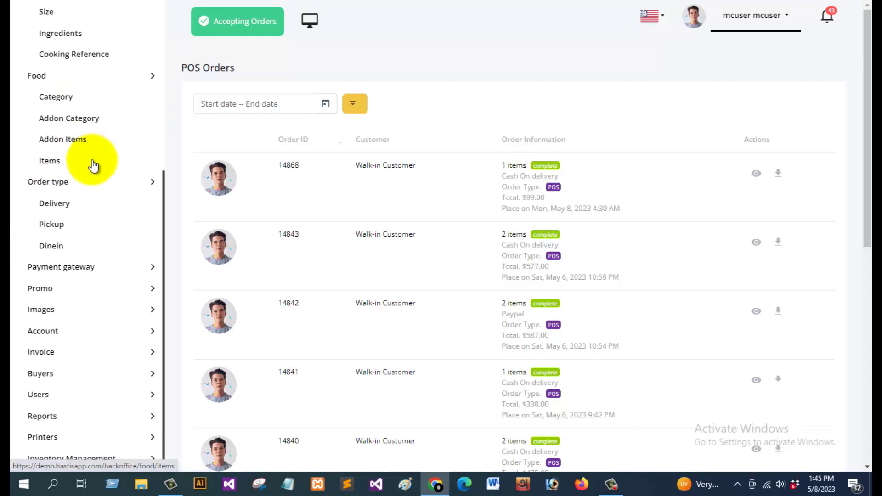
left_click(62, 265)
Expand the Promo and Images sections and look over their entries
scroll(78, 216, "down", 1)
left_click(43, 274)
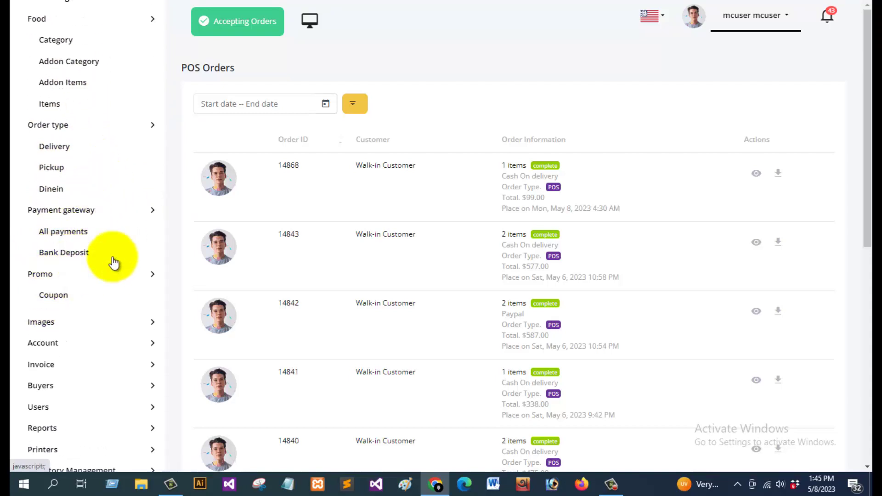
scroll(113, 230, "down", 1)
left_click(56, 301)
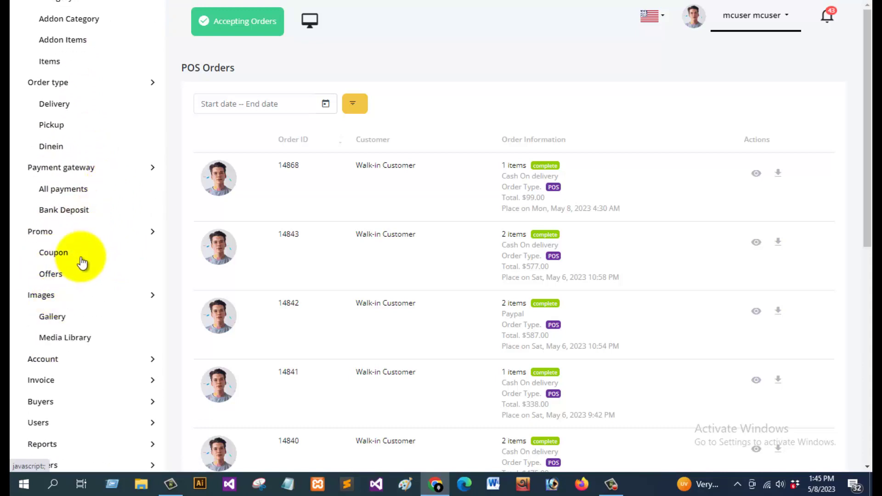
Expand the Account, Invoice and Buyers sections and look over their entries
scroll(87, 248, "down", 1)
left_click(60, 321)
scroll(106, 250, "down", 1)
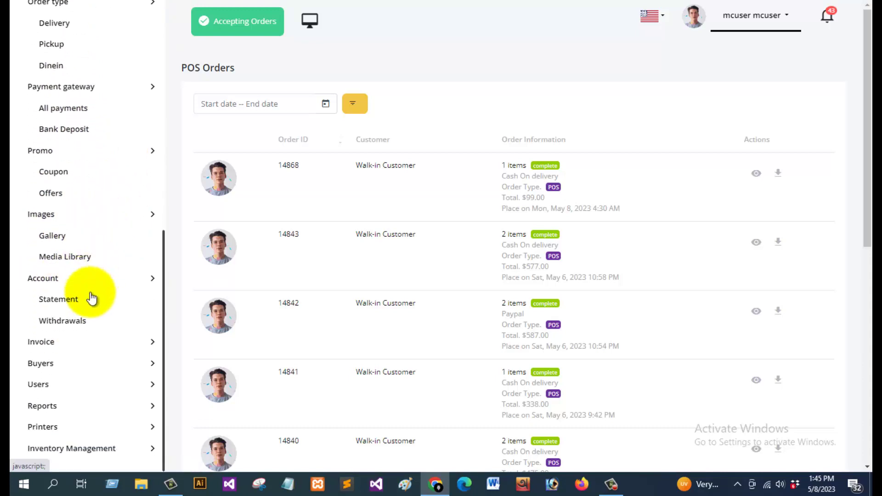
left_click(67, 345)
scroll(124, 239, "down", 1)
left_click(67, 351)
Expand the Users and Reports sections and look over their entries
scroll(125, 275, "down", 1)
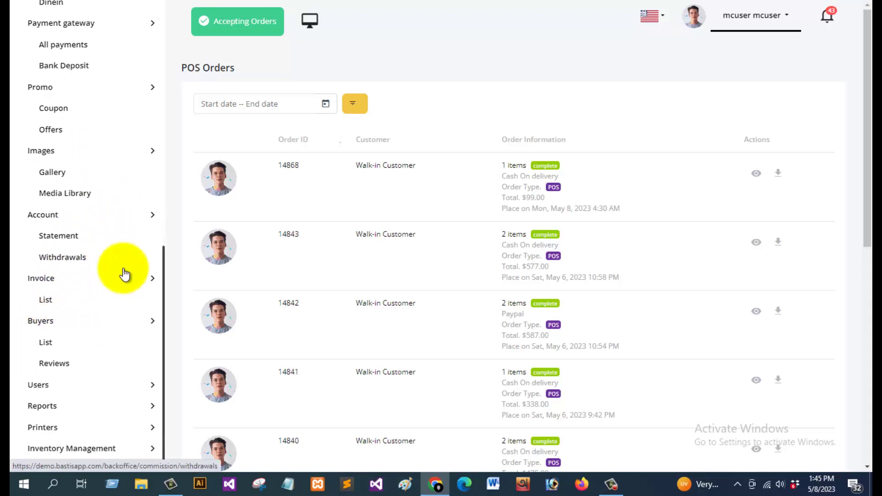
left_click(40, 386)
scroll(118, 279, "down", 1)
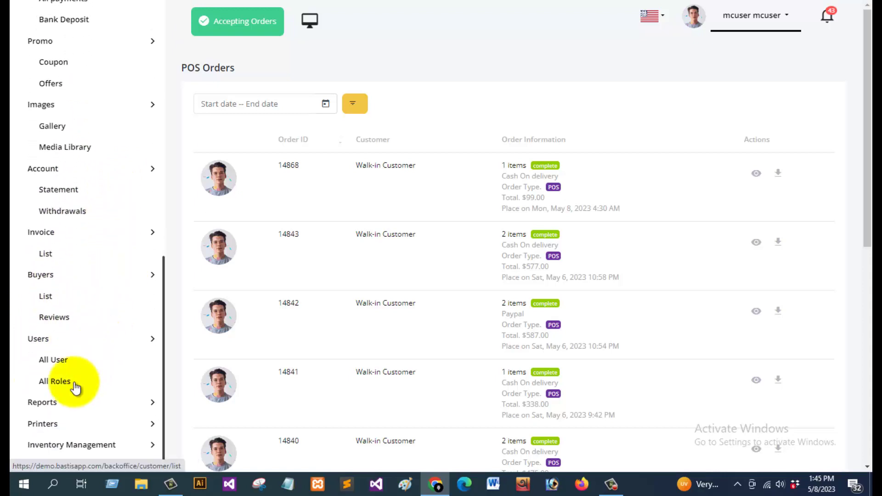
left_click(51, 404)
Expand the Printers and Inventory Management sections and look over their entries
scroll(115, 288, "down", 1)
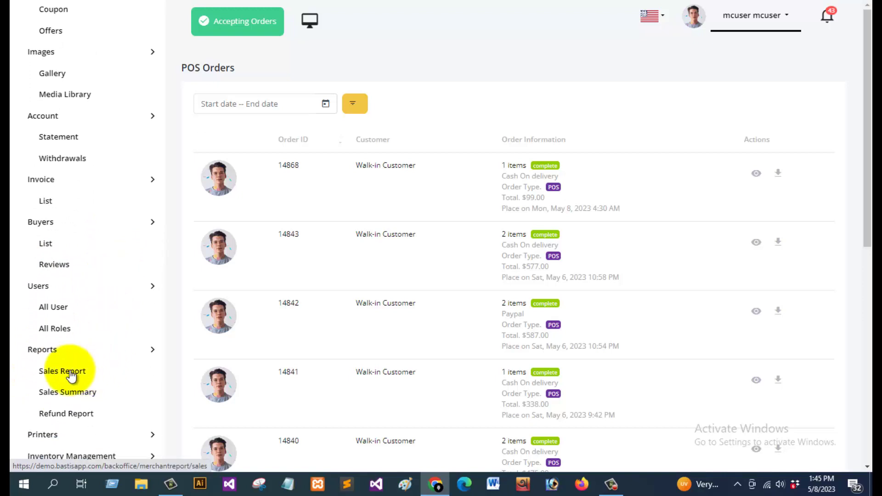
scroll(115, 335, "down", 3)
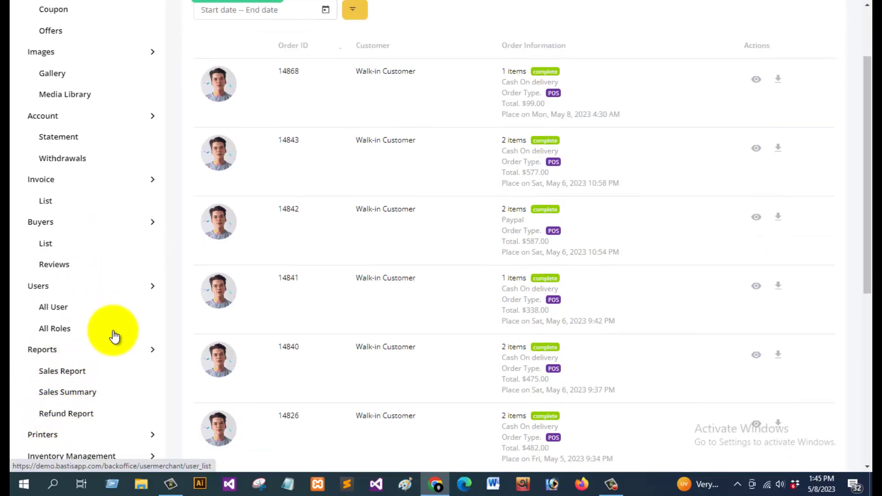
left_click(46, 432)
scroll(98, 397, "down", 1)
scroll(96, 390, "down", 1)
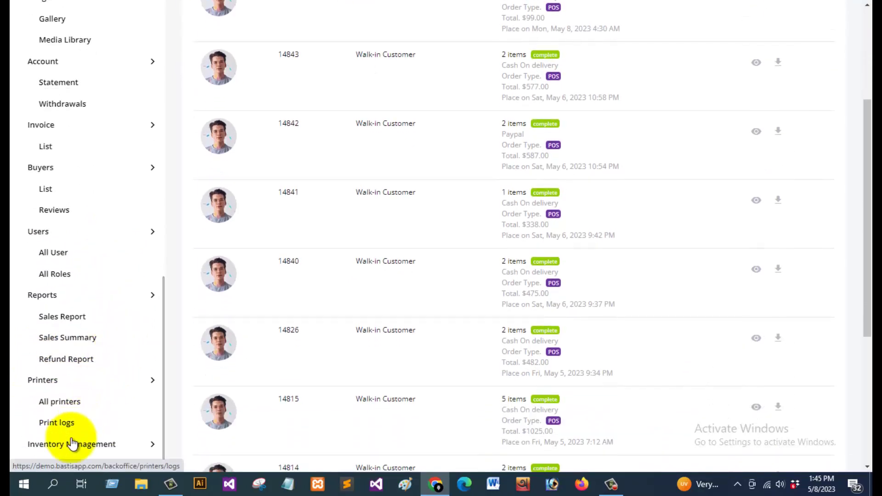
scroll(107, 361, "down", 1)
left_click(85, 412)
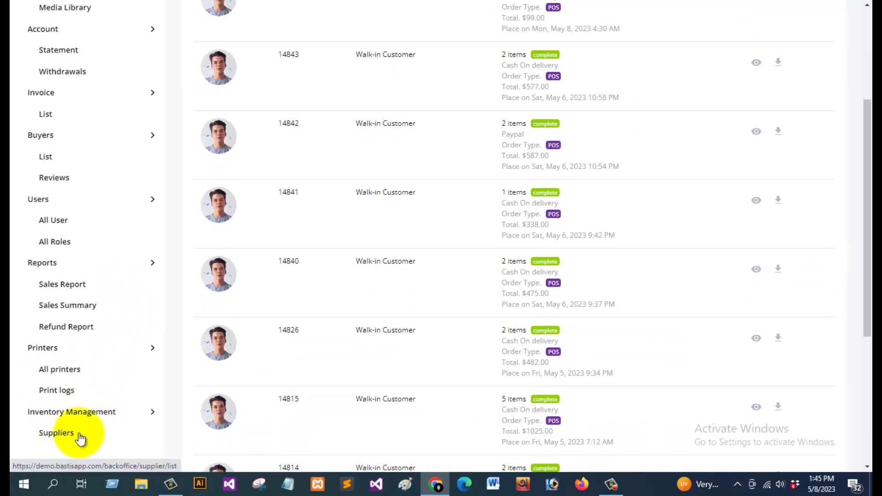
Log out of the merchant account to return to the Merchant Login page
scroll(463, 275, "up", 4)
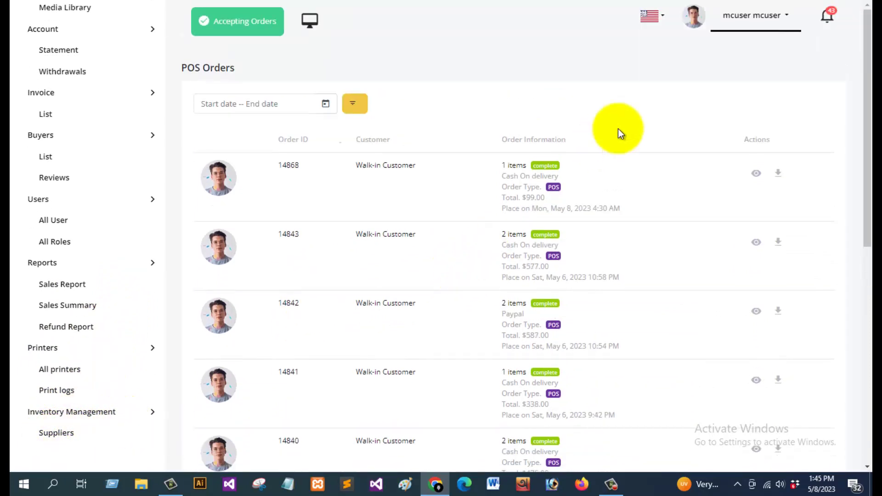
left_click(761, 24)
left_click(739, 57)
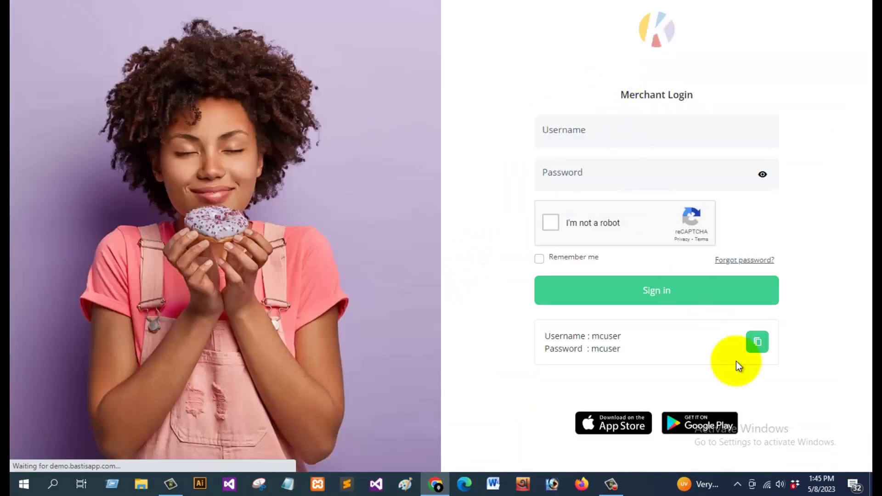
left_click(616, 490)
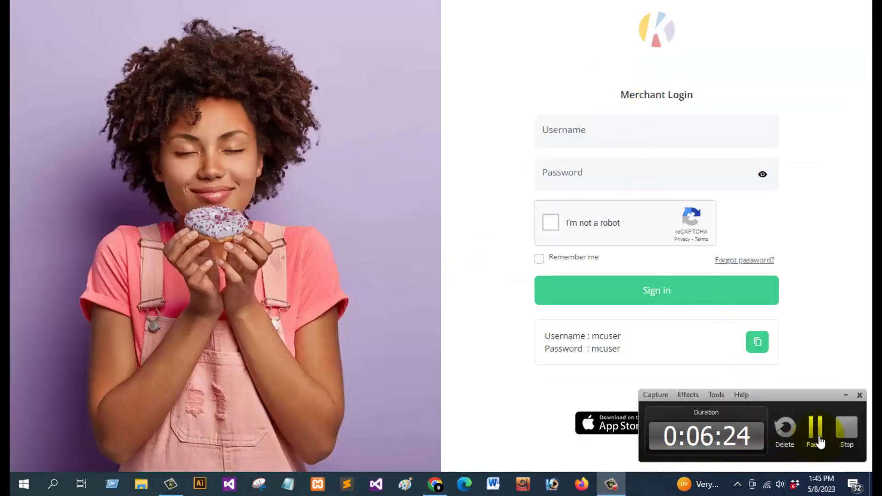